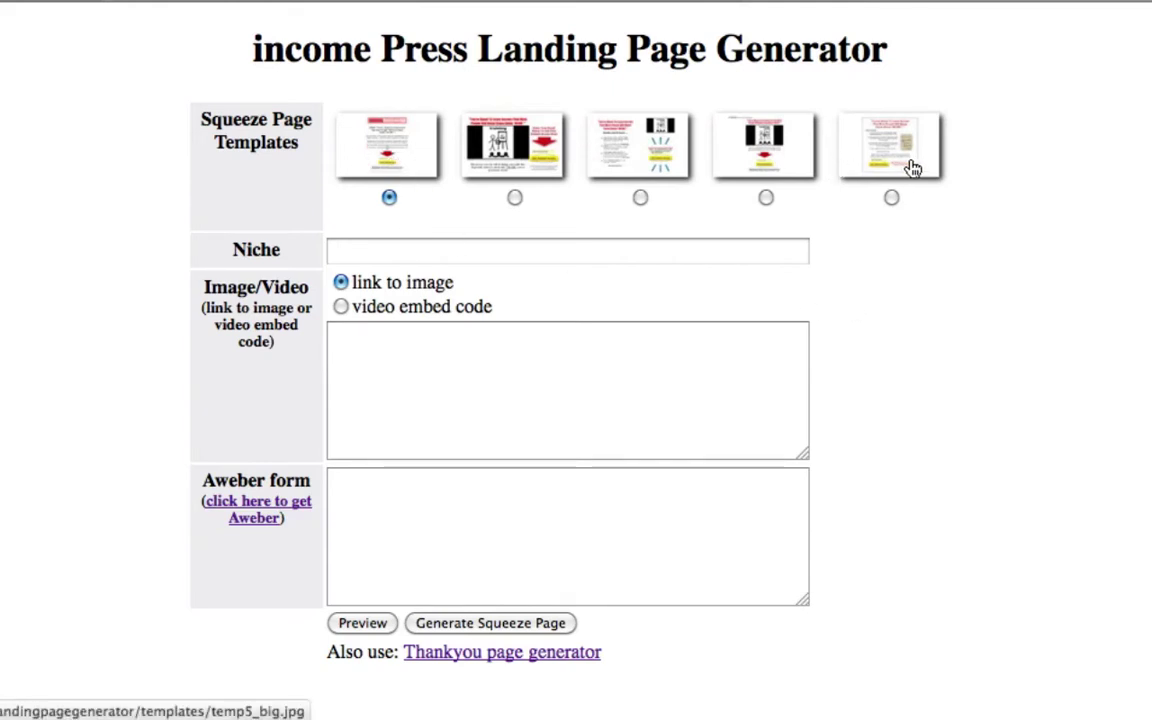
Preview the first two squeeze page templates enlarged, closing each preview afterwards.
click(384, 150)
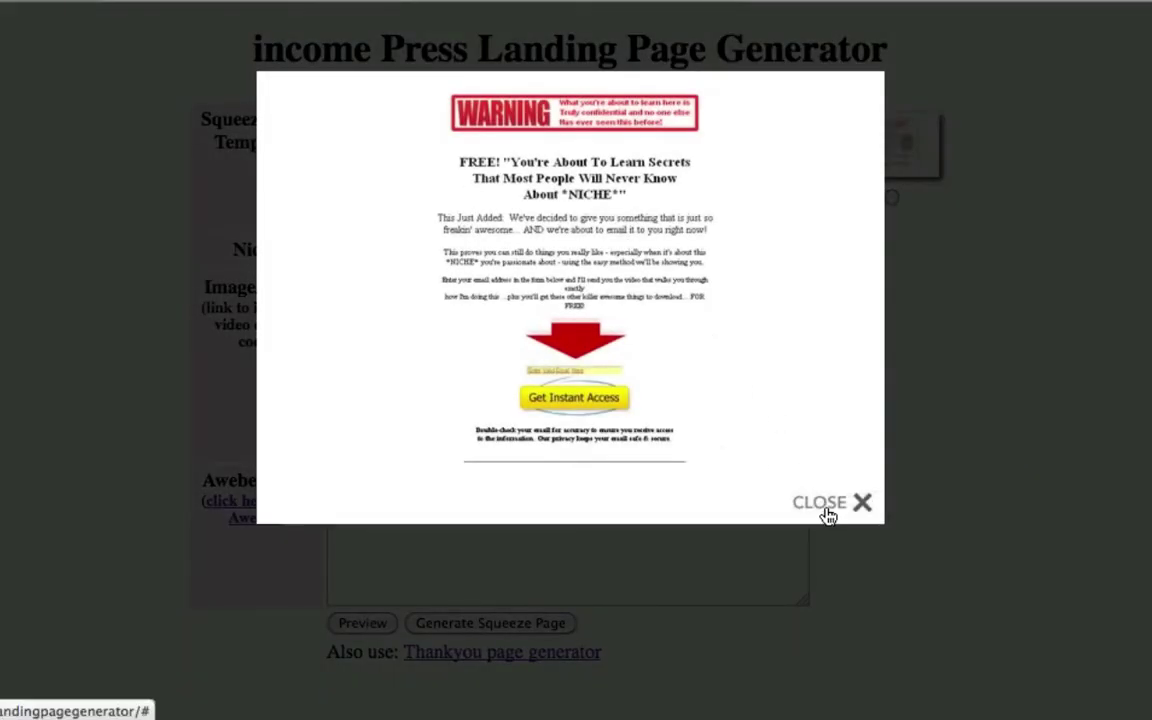
click(828, 515)
click(538, 154)
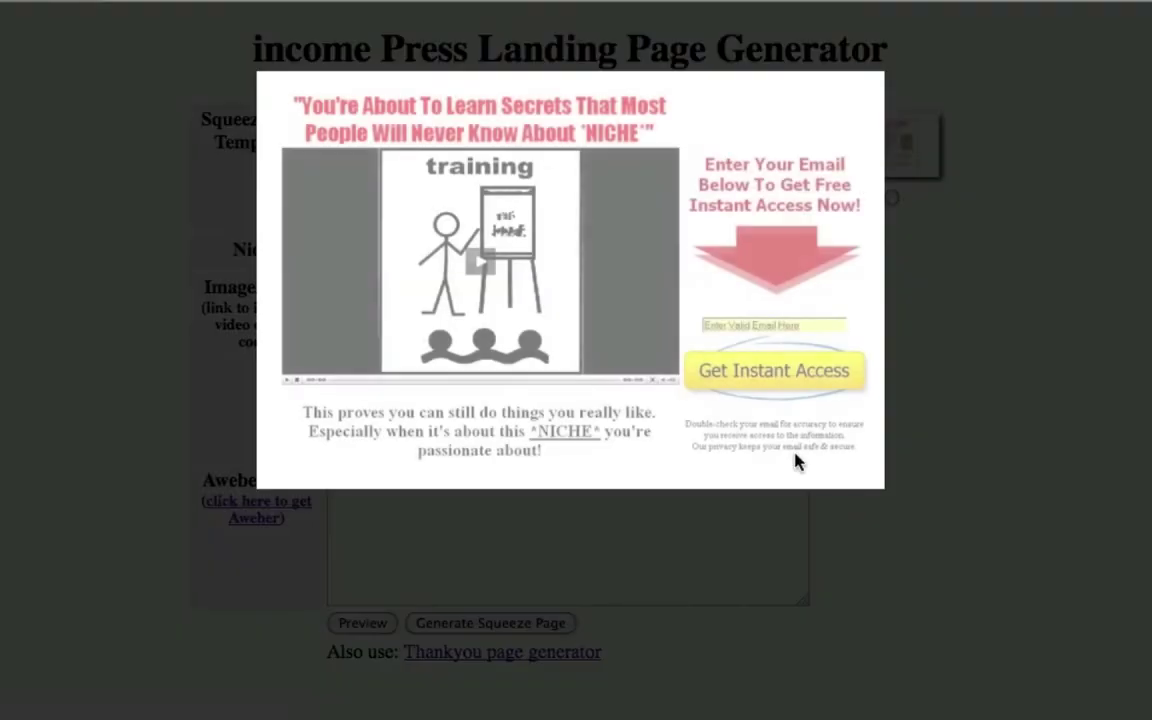
click(826, 503)
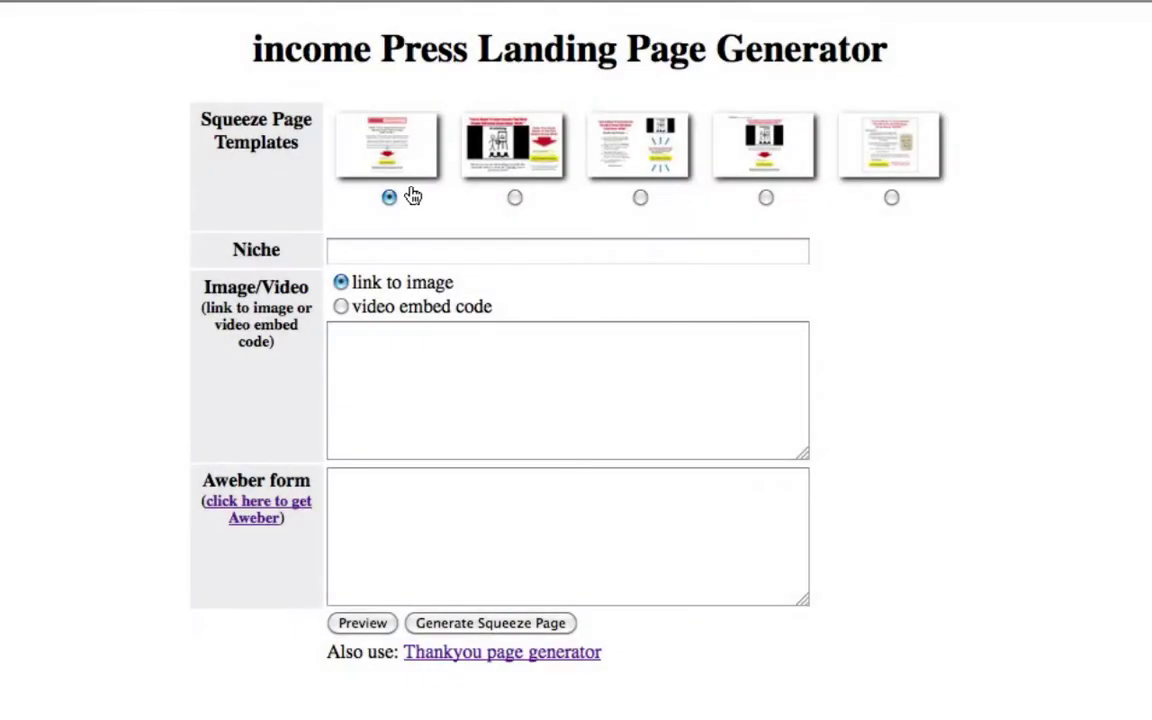
Select the second template, the squeeze page with a video.
click(514, 199)
click(640, 198)
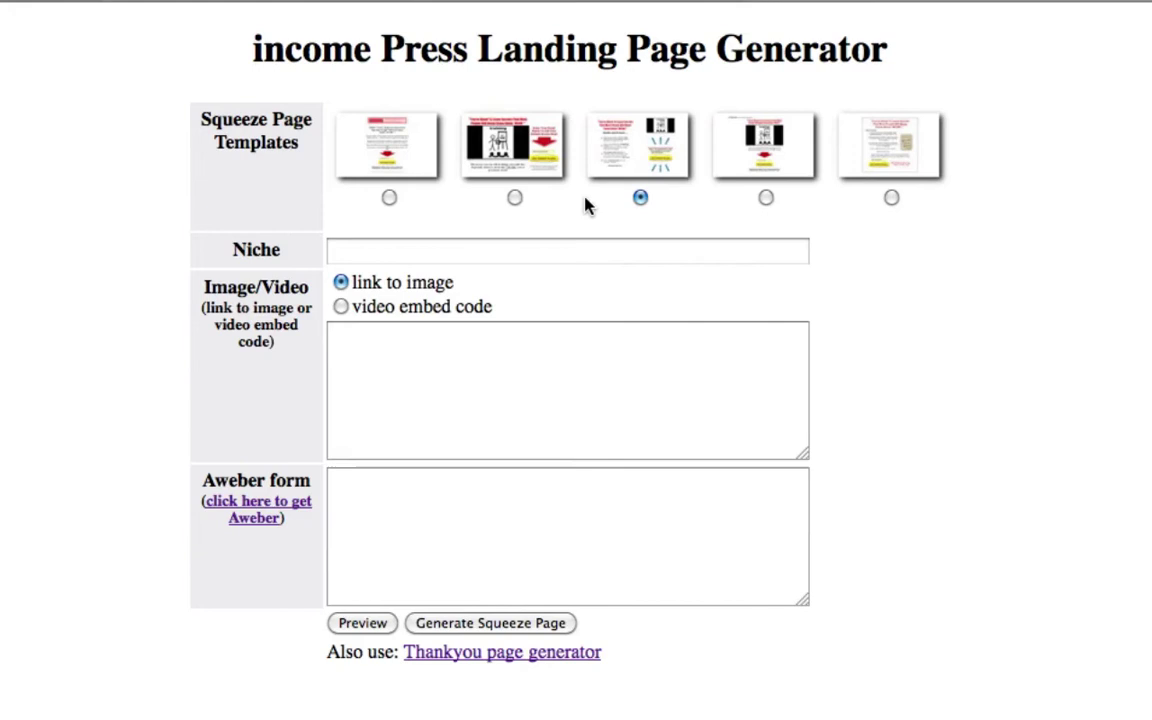
click(514, 198)
Cycle through the template options, settle on the fourth squeeze page template, and focus the Niche field.
click(389, 199)
click(514, 199)
click(640, 198)
click(766, 198)
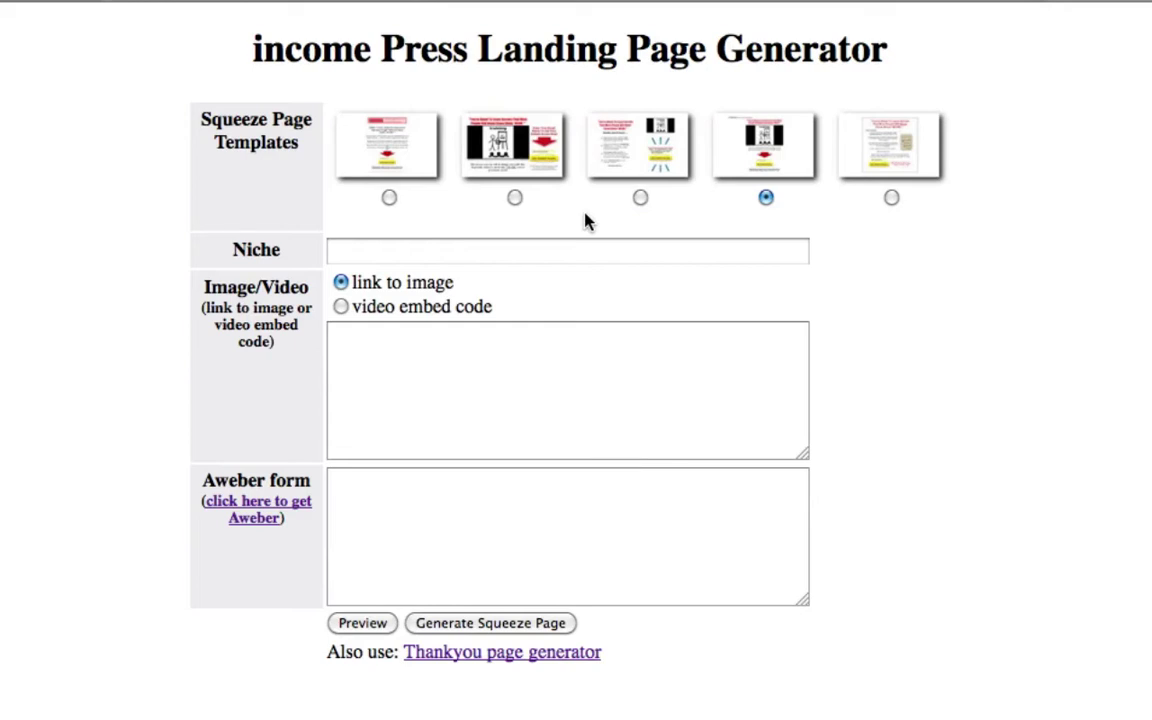
click(514, 199)
click(766, 197)
click(422, 253)
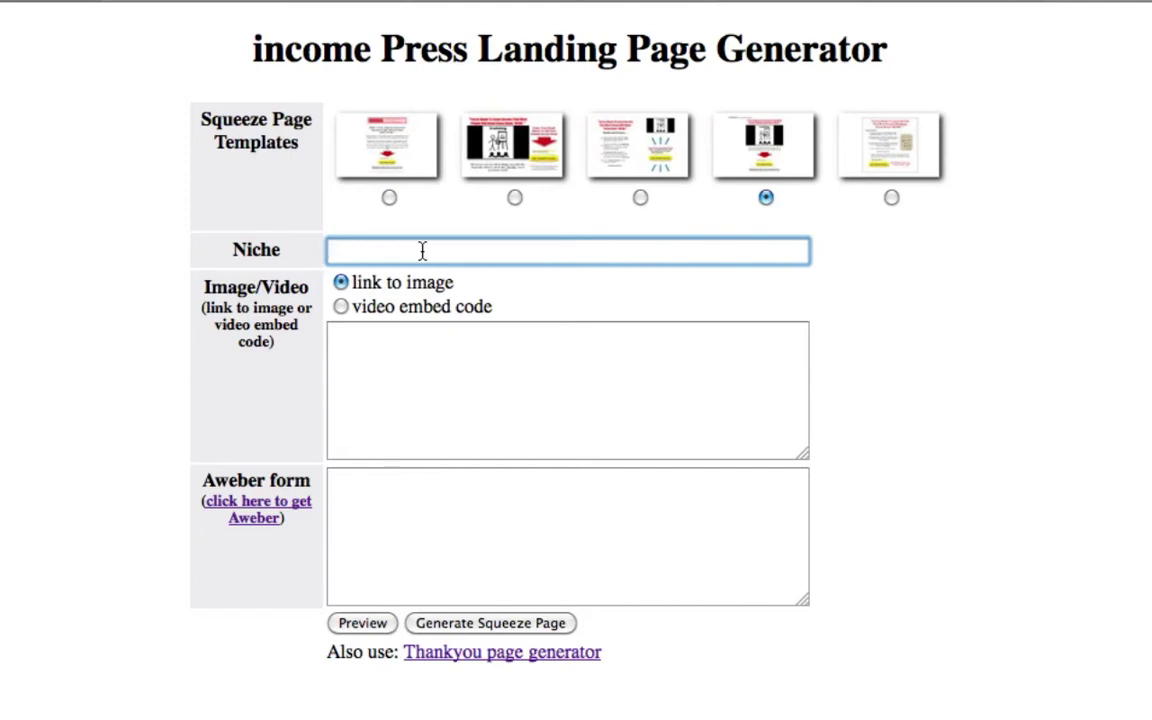
Enter 'Golf' as the niche and accept the 'Golfing Tips' suggestion.
text(Golf)
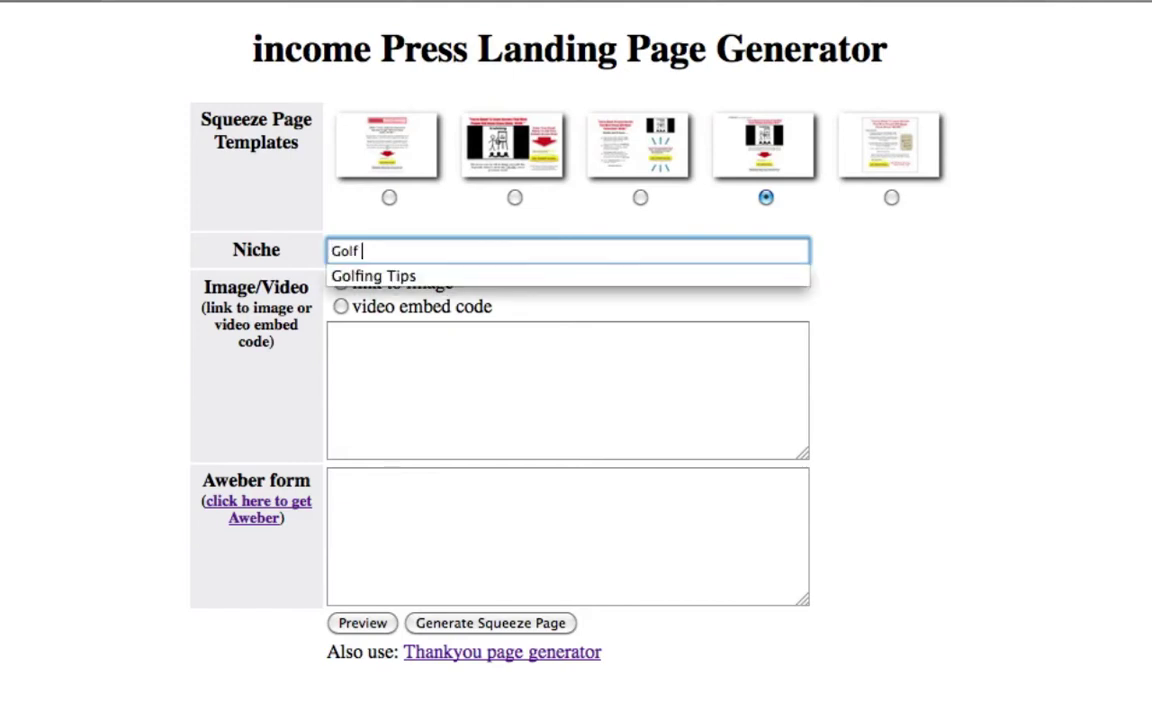
key(Down)
key(Return)
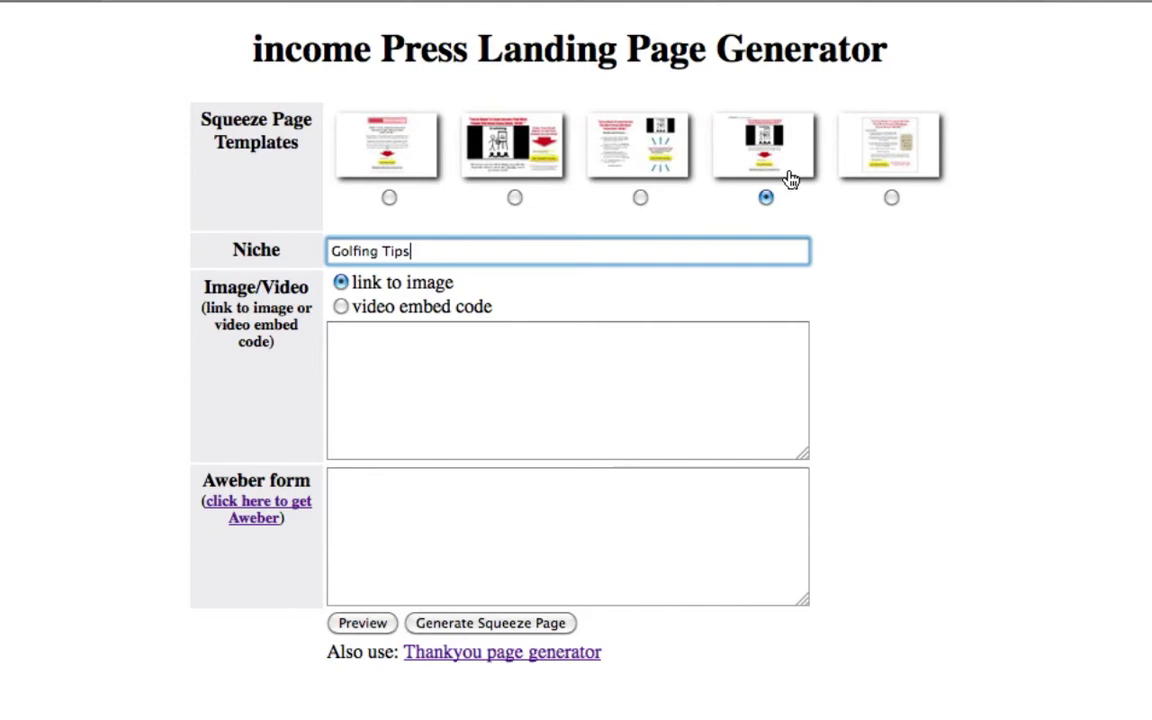
Preview the squeeze page and confirm 'Golfing Tips' appears in its headline and text.
click(362, 623)
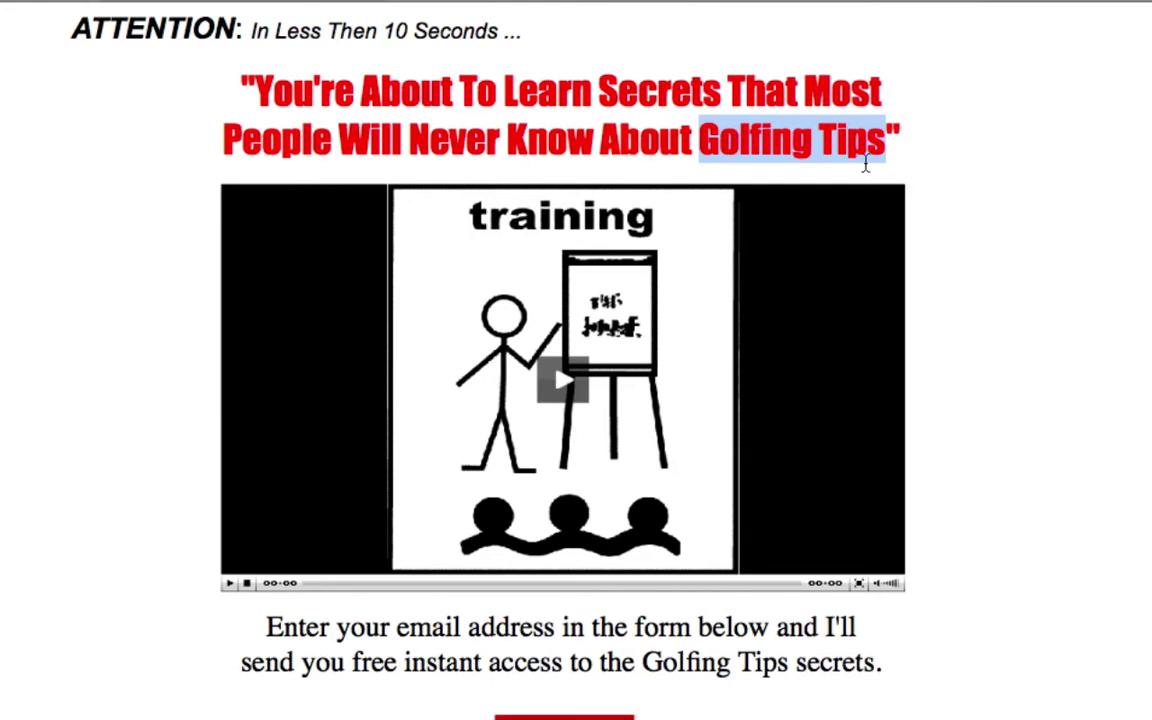
scroll(849, 146, down, 1)
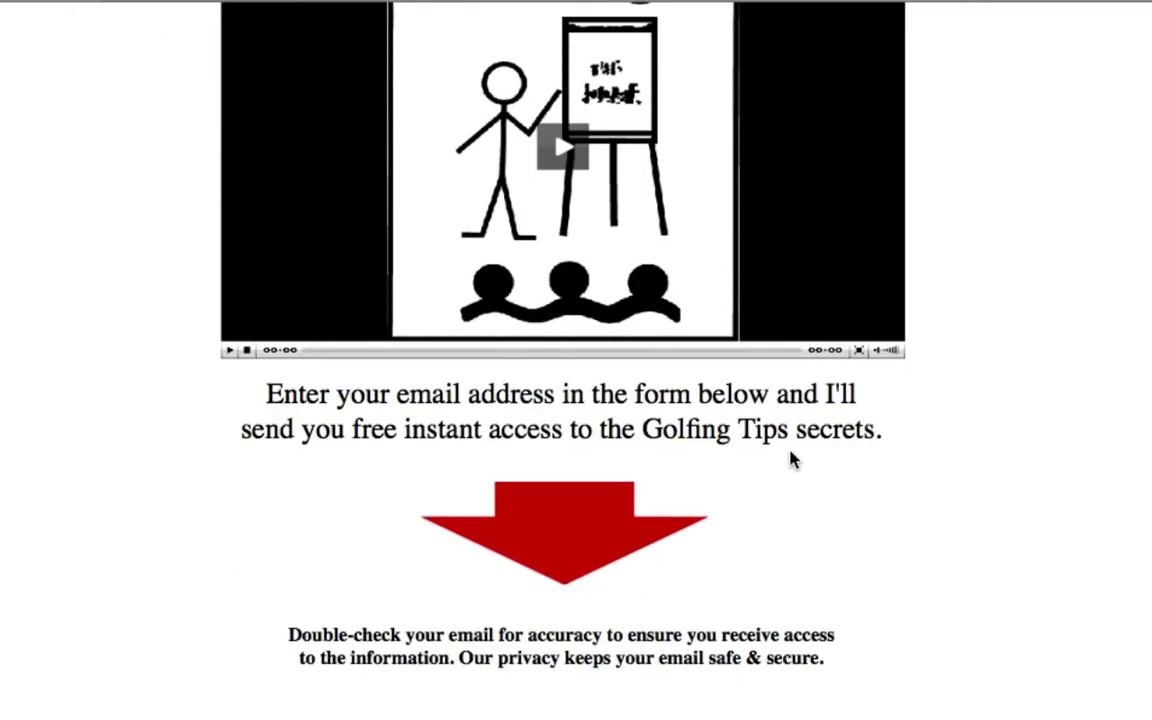
drag(790, 436, 645, 453)
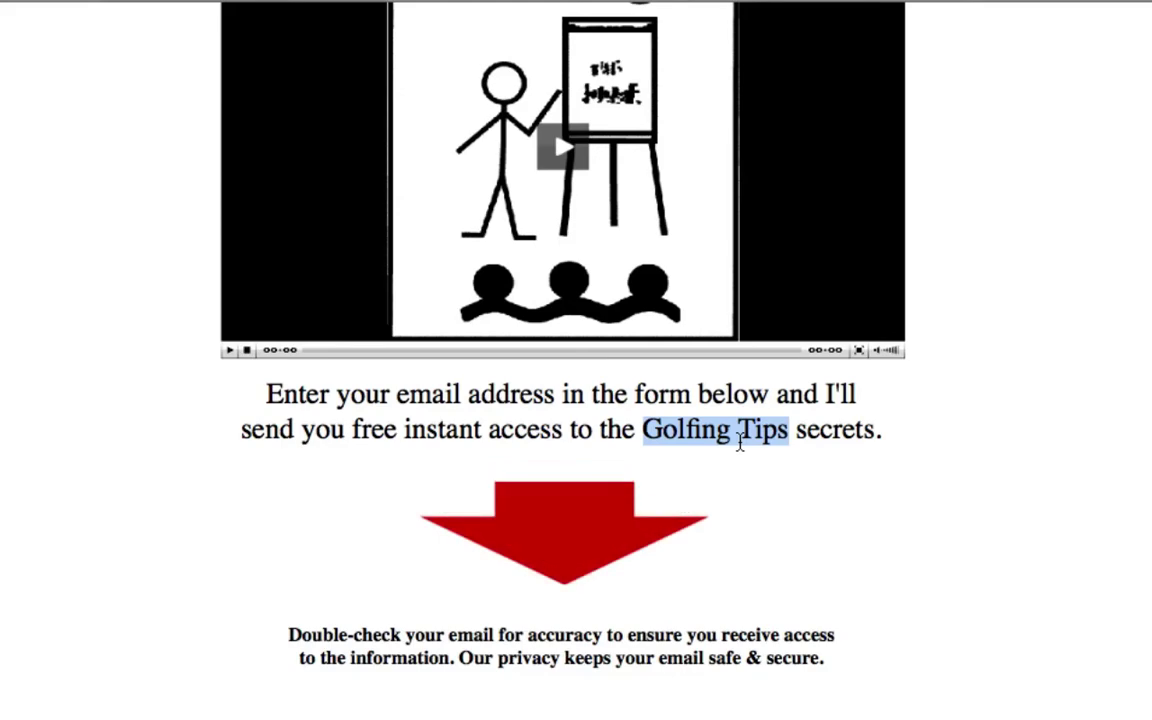
scroll(744, 438, up, 3)
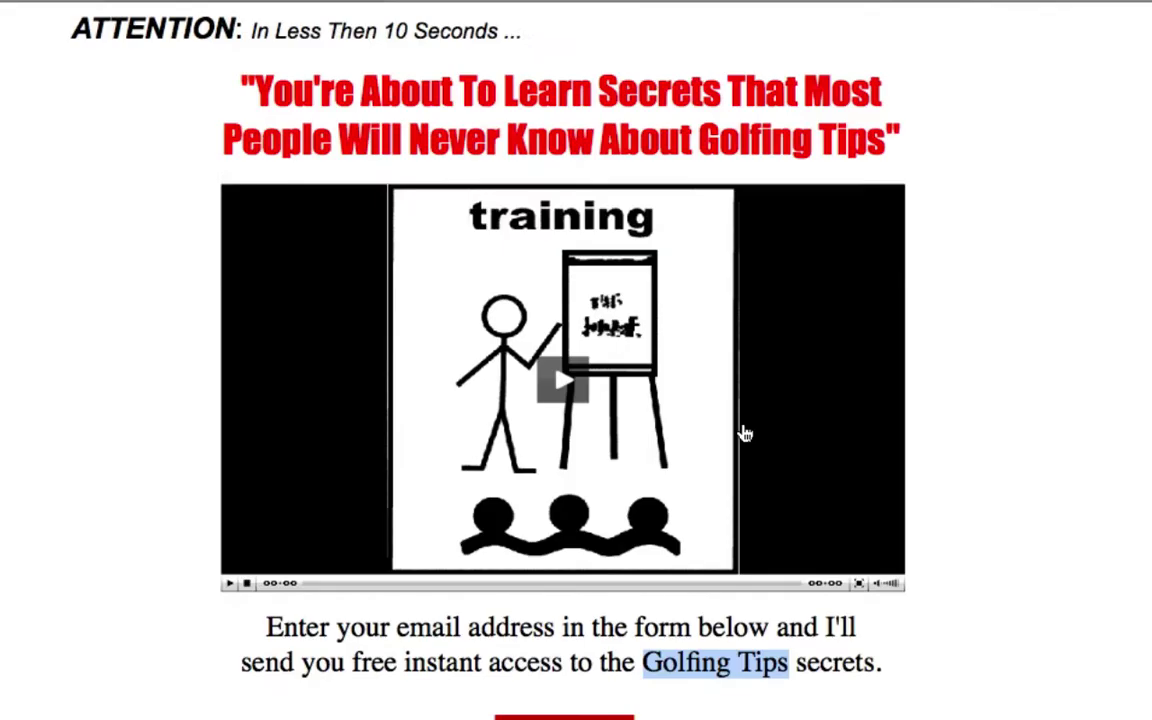
click(333, 4)
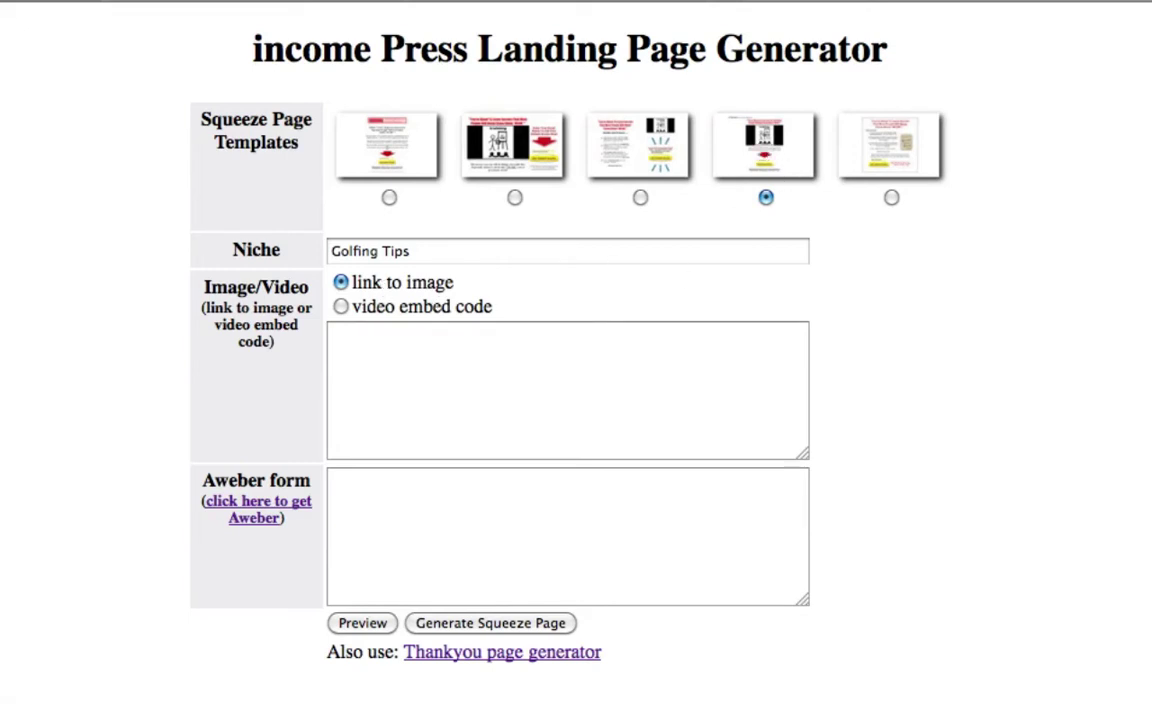
key(ctrl+Up)
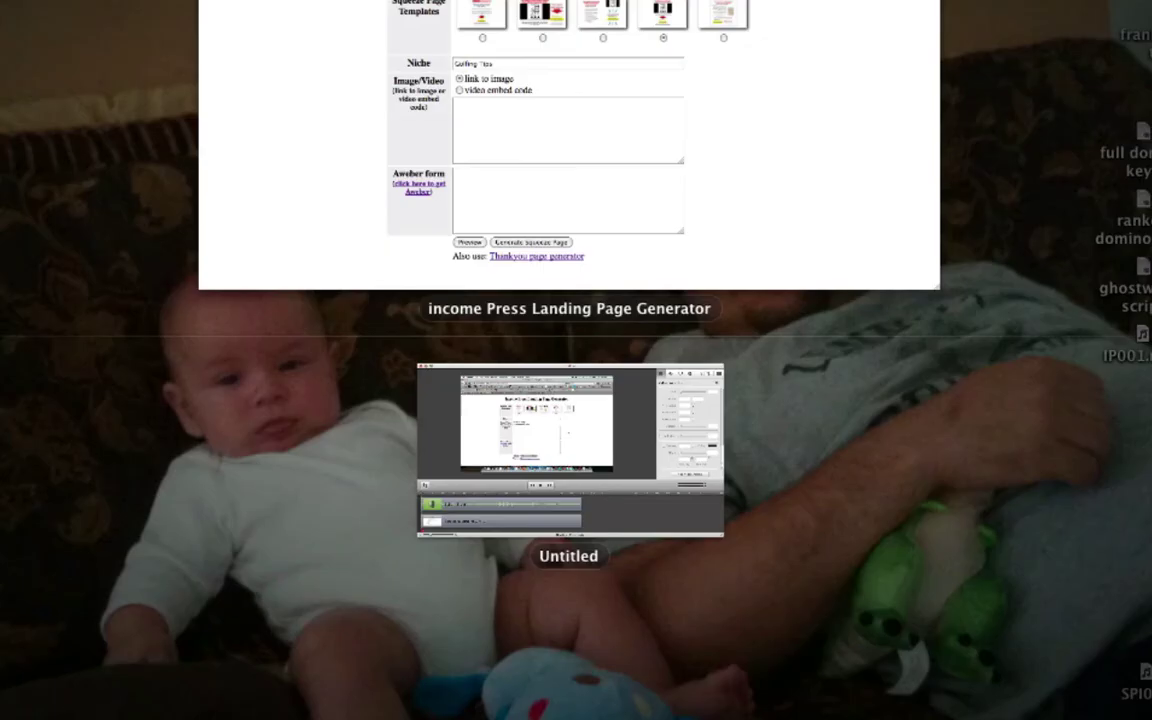
key(ctrl+Up)
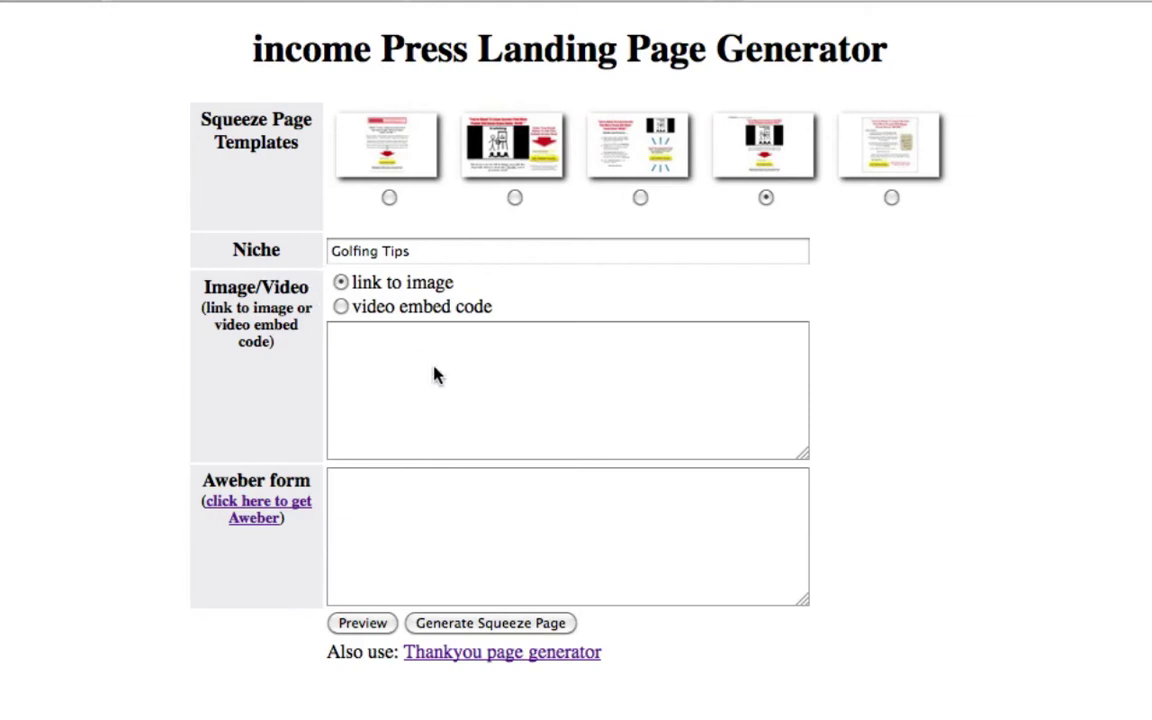
click(757, 143)
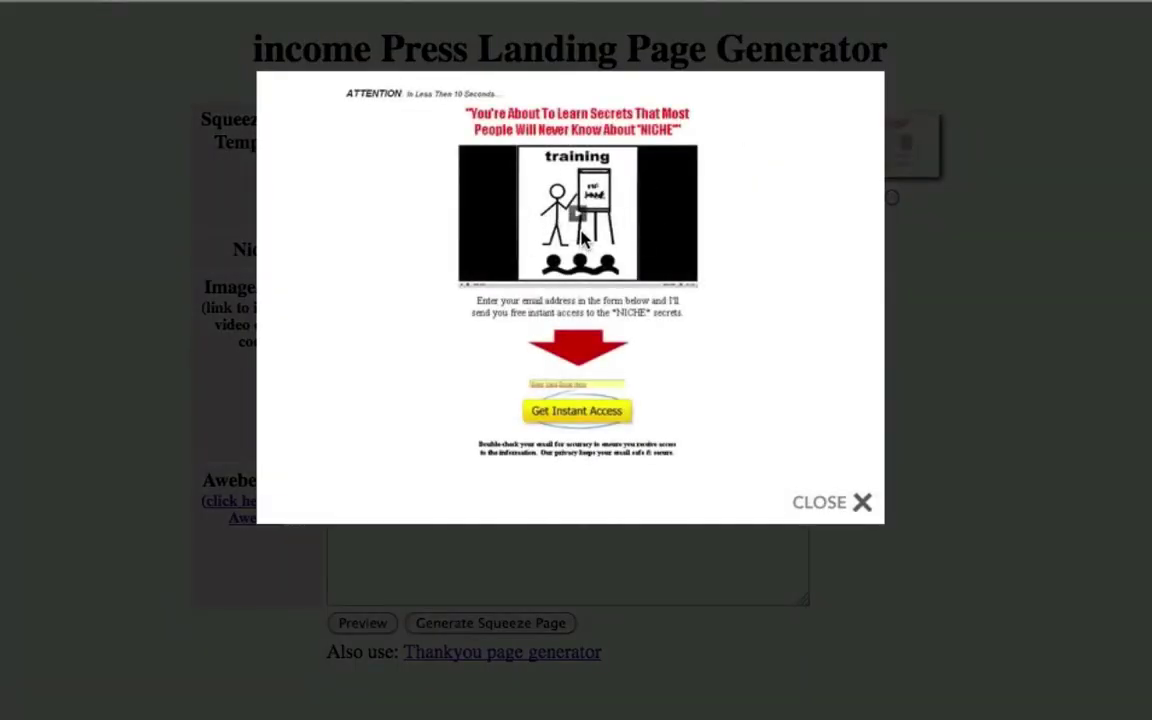
click(836, 512)
click(453, 353)
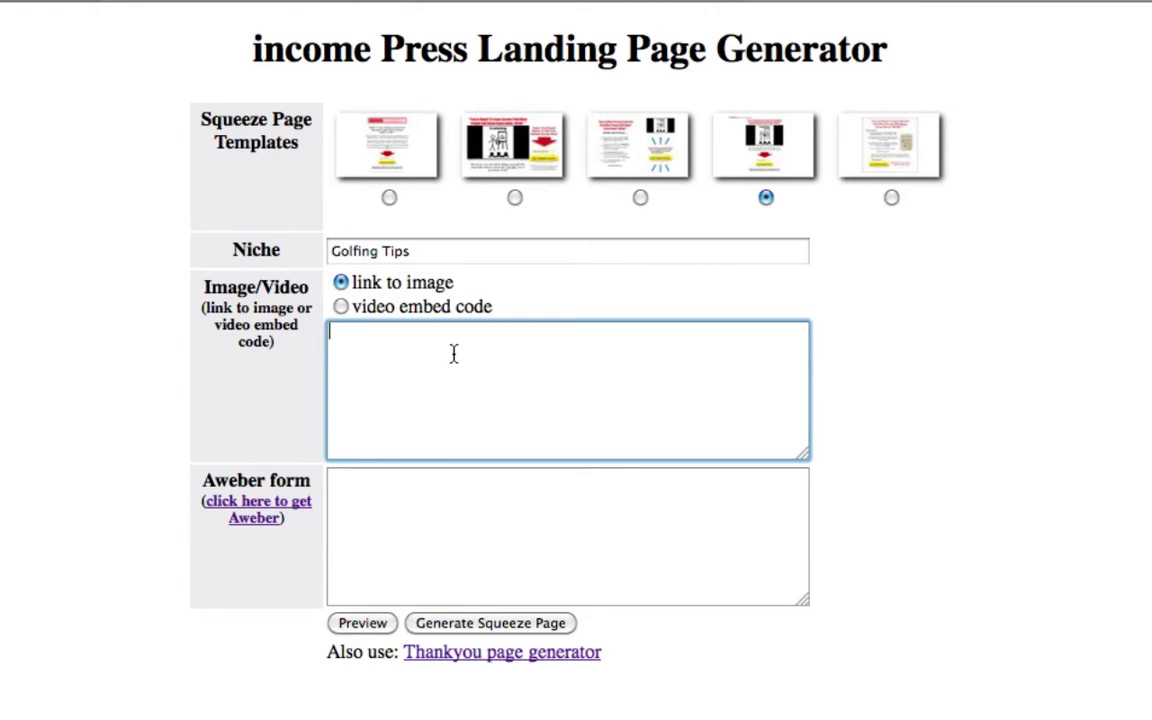
Paste the doubleoptin.png image link into the form and preview the golf squeeze page.
text(http://www.joeykissimmee.com/wp-content/uploads/2011/10/doubleoptin.png)
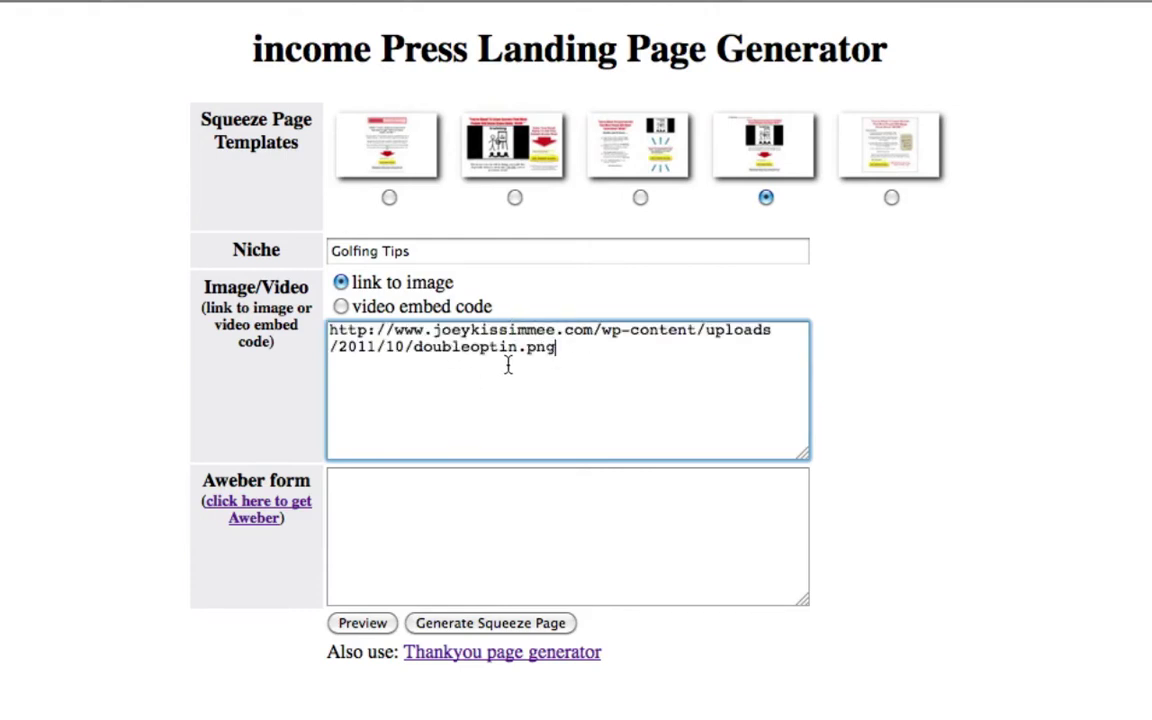
click(360, 626)
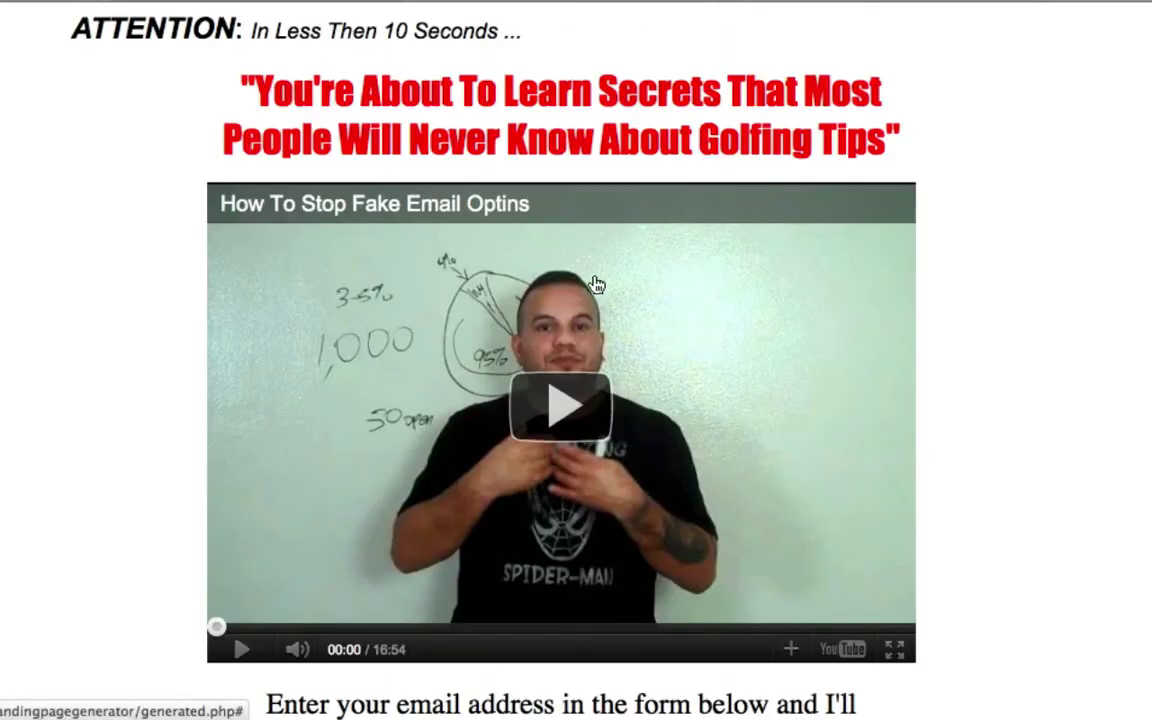
scroll(958, 227, down, 1)
scroll(958, 227, down, 2)
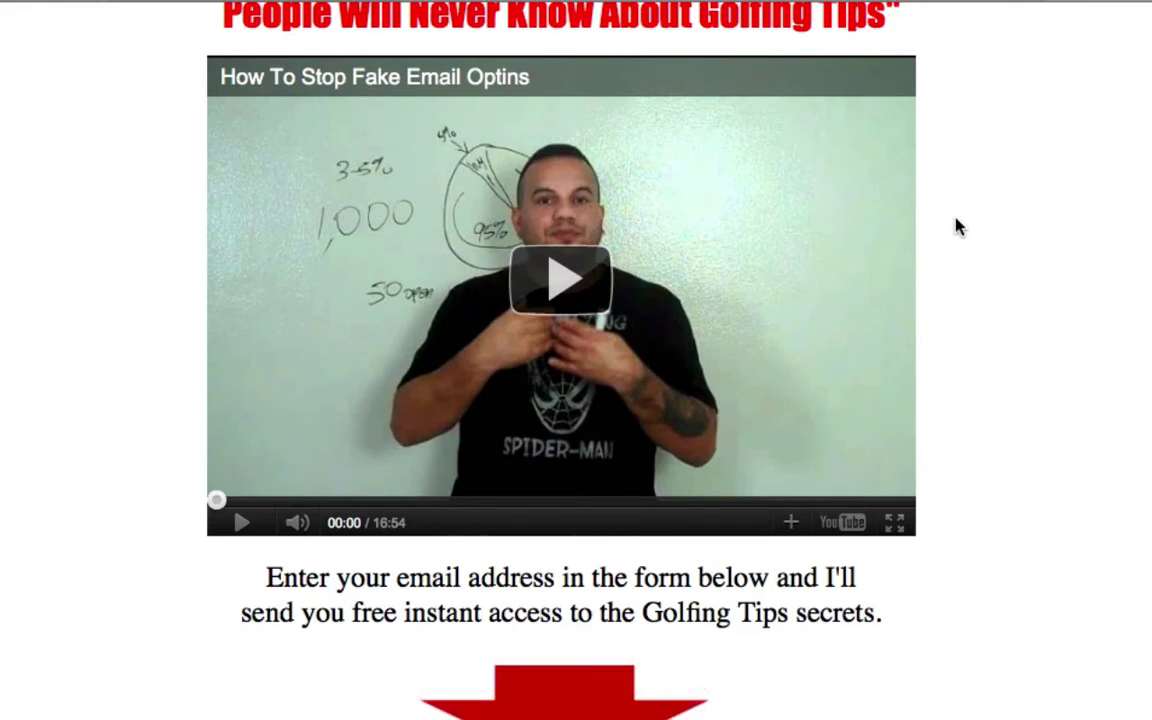
scroll(956, 224, up, 3)
scroll(956, 224, down, 3)
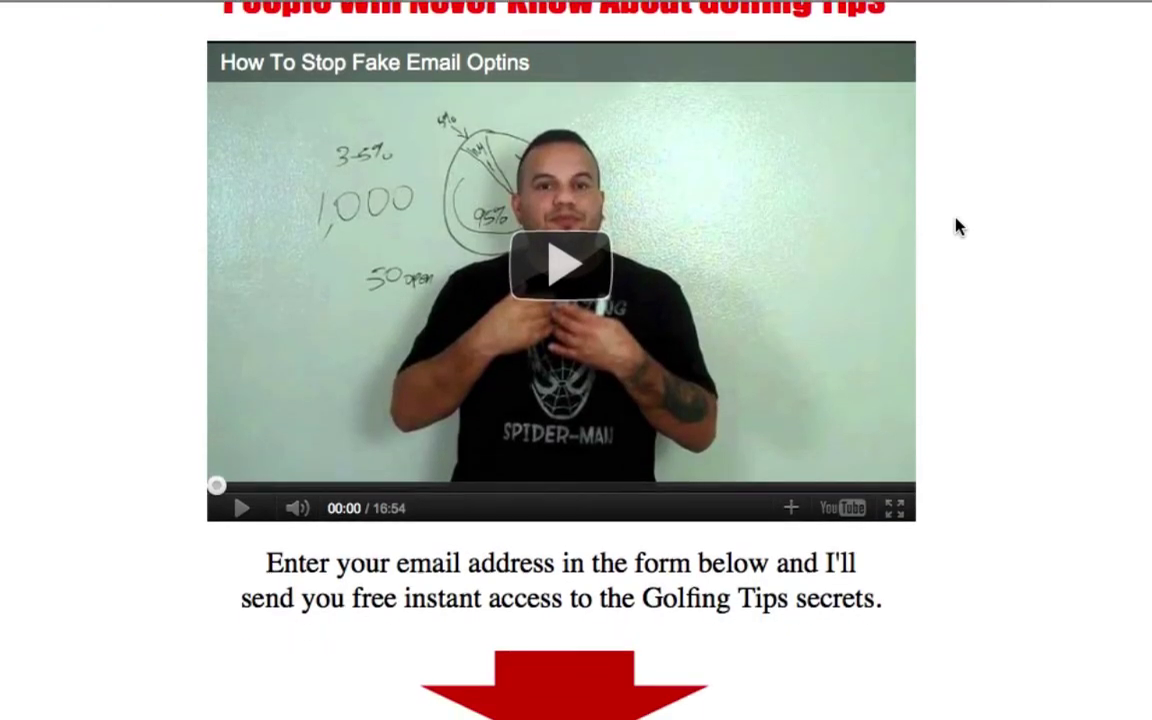
Test the video area, dismiss the preview's alert, and return to the generator form.
click(562, 265)
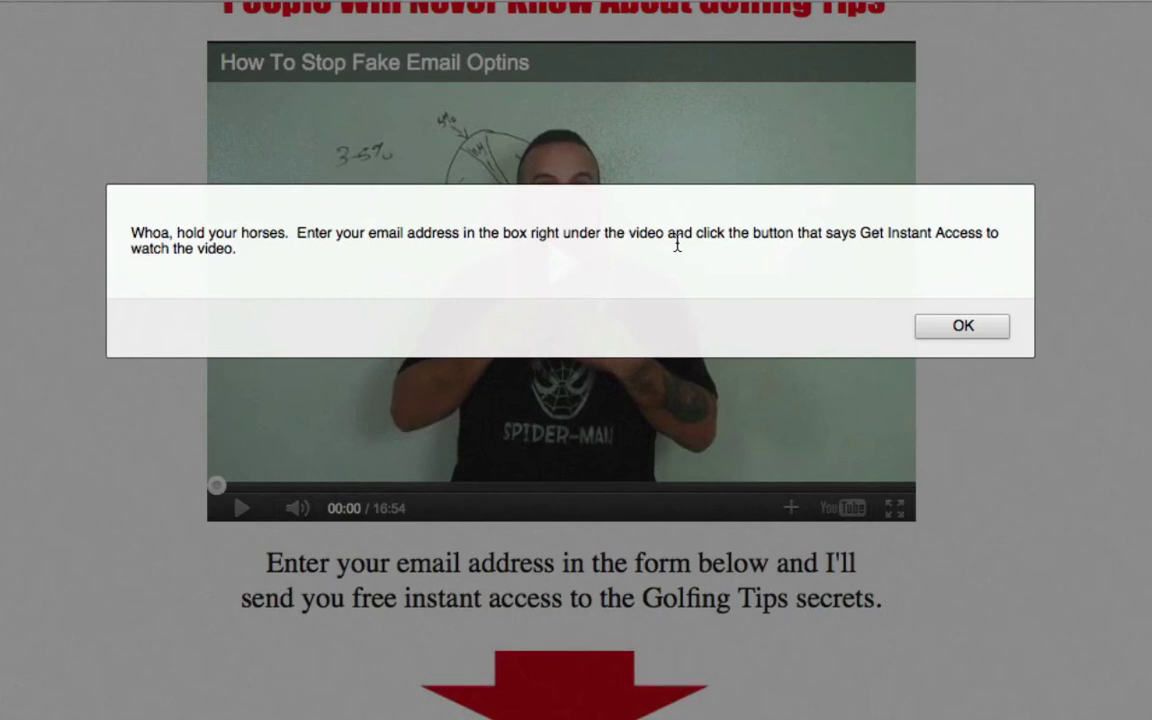
click(962, 328)
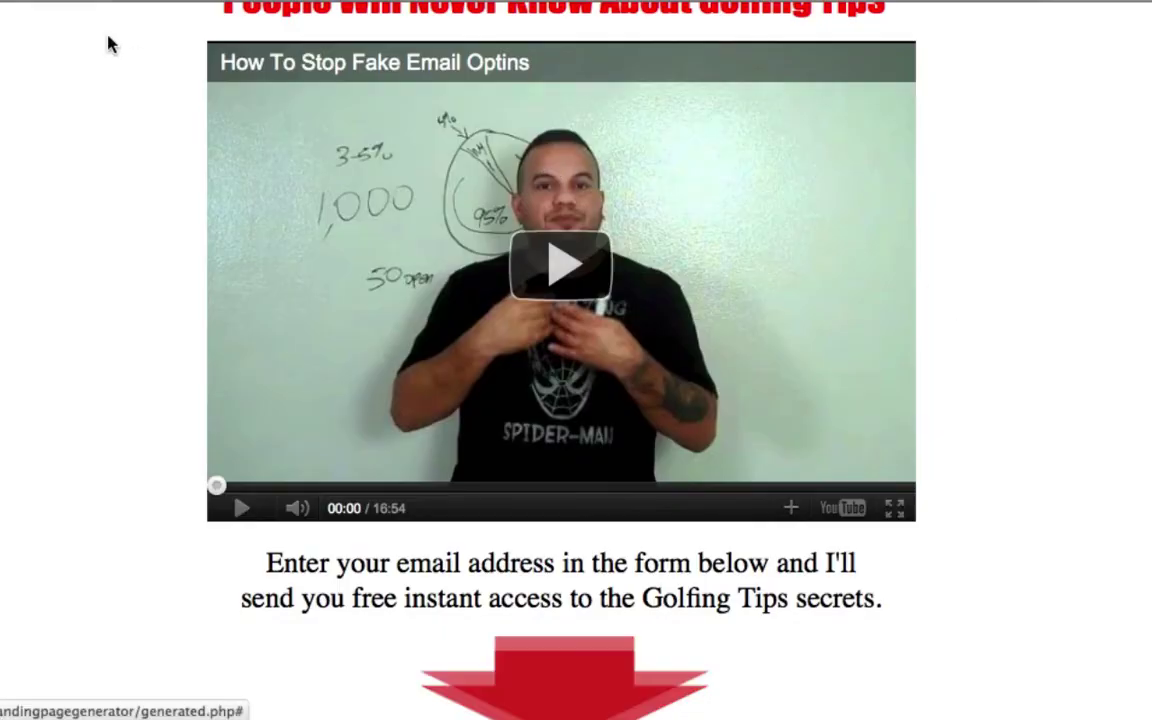
click(6, 3)
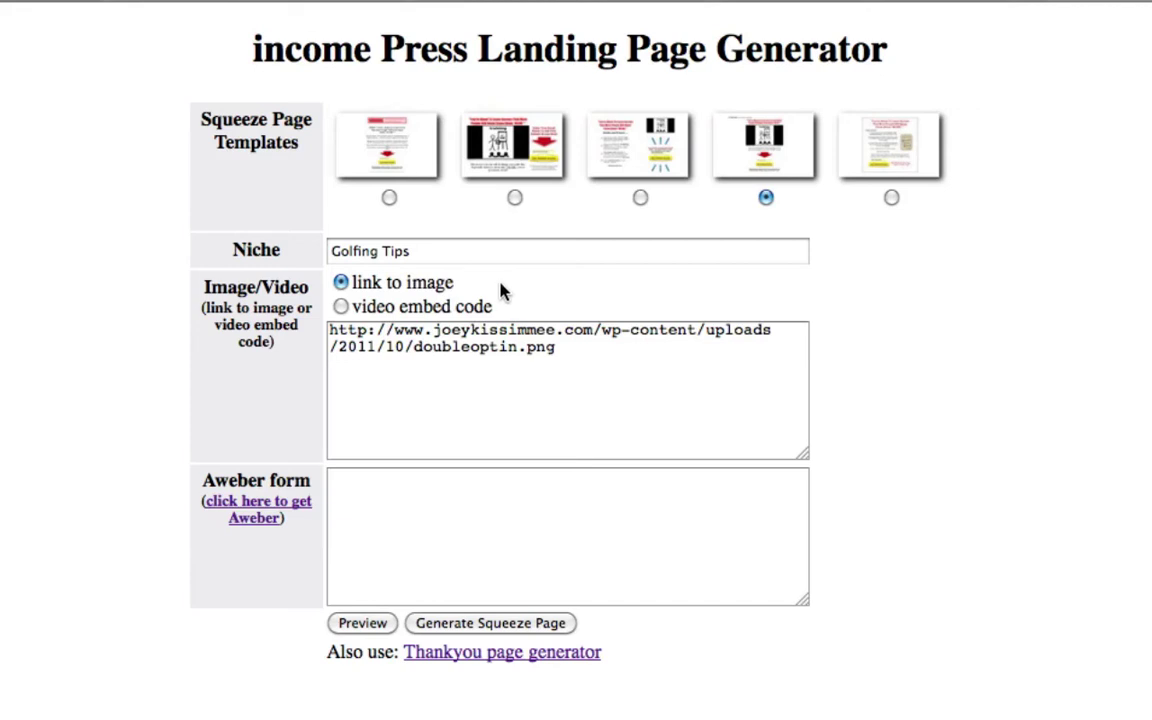
Switch the media type to 'video embed code' and delete the old image URL.
click(342, 309)
triple_click(499, 357)
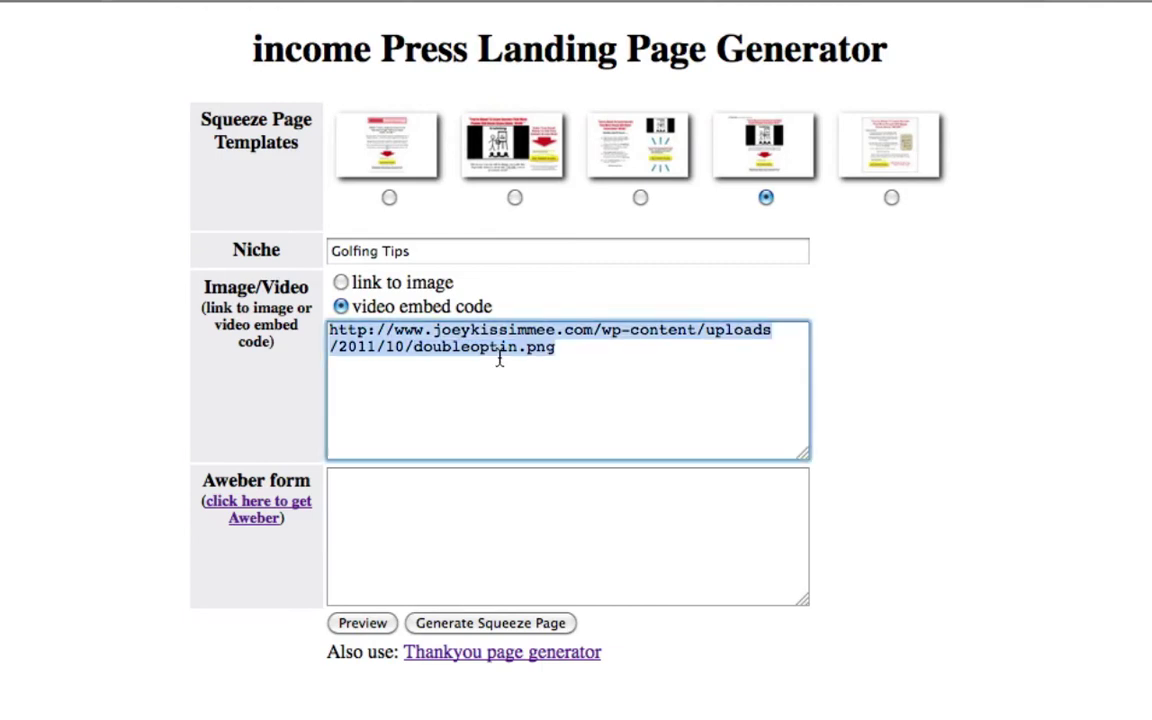
key(BackSpace)
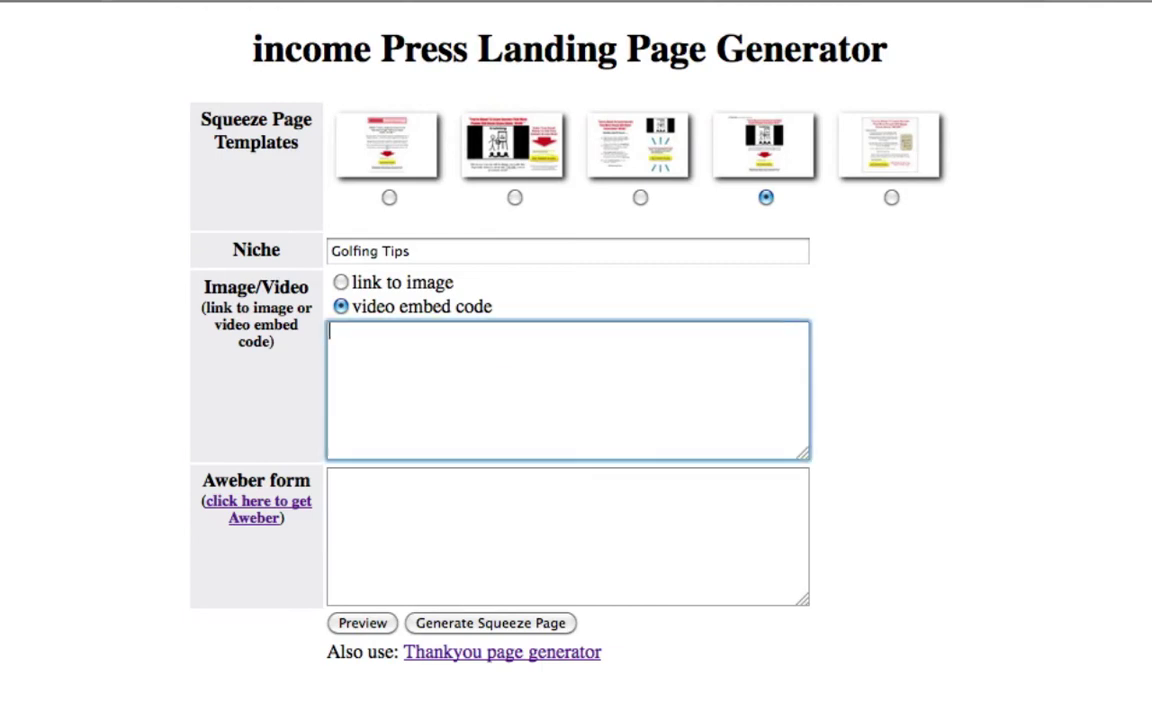
Open the Share > Embed options of the golf backswing YouTube video.
click(583, 2)
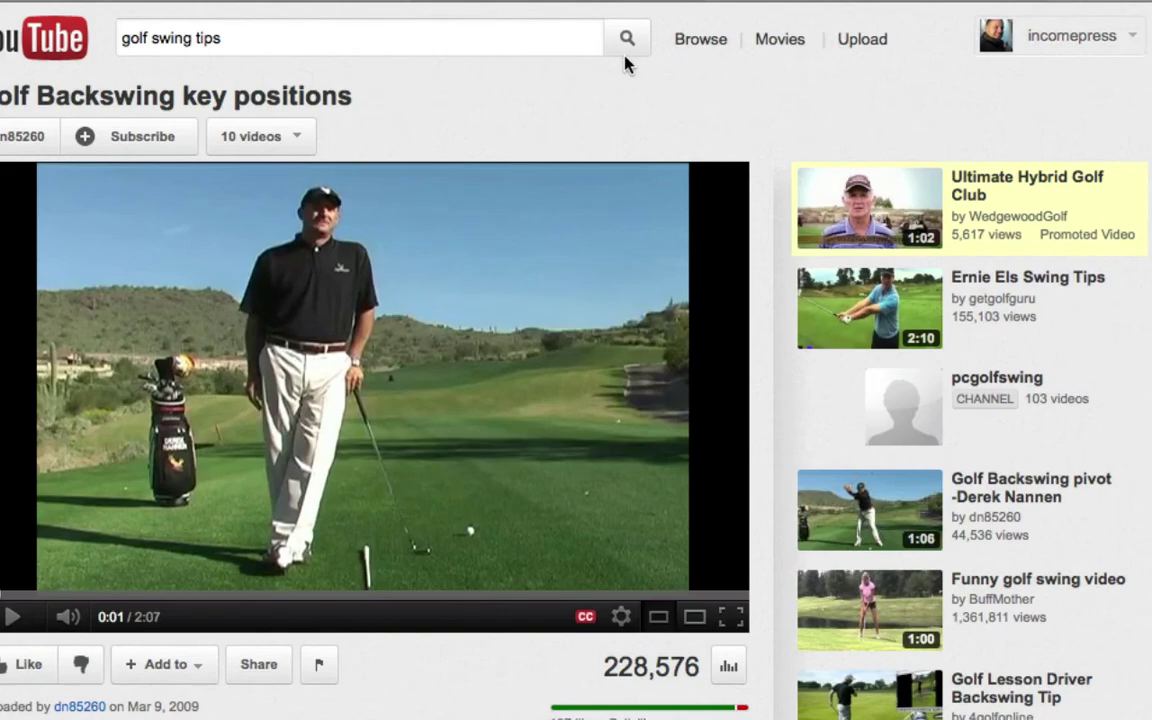
scroll(491, 95, down, 7)
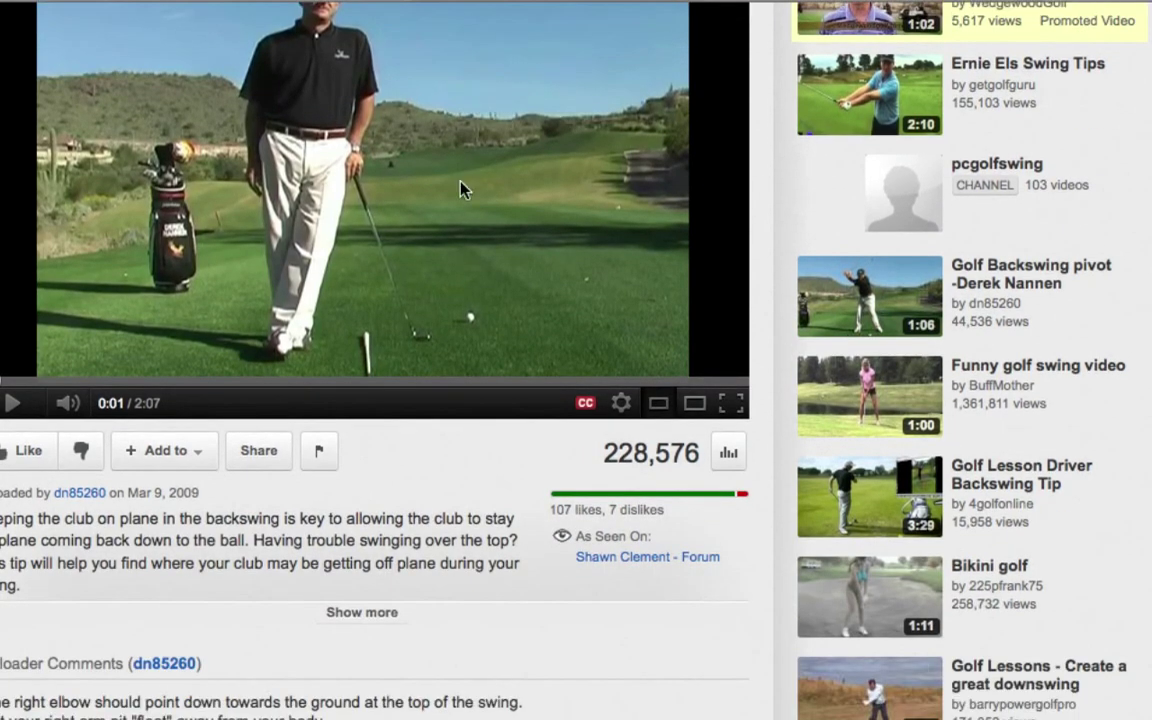
scroll(390, 393, up, 6)
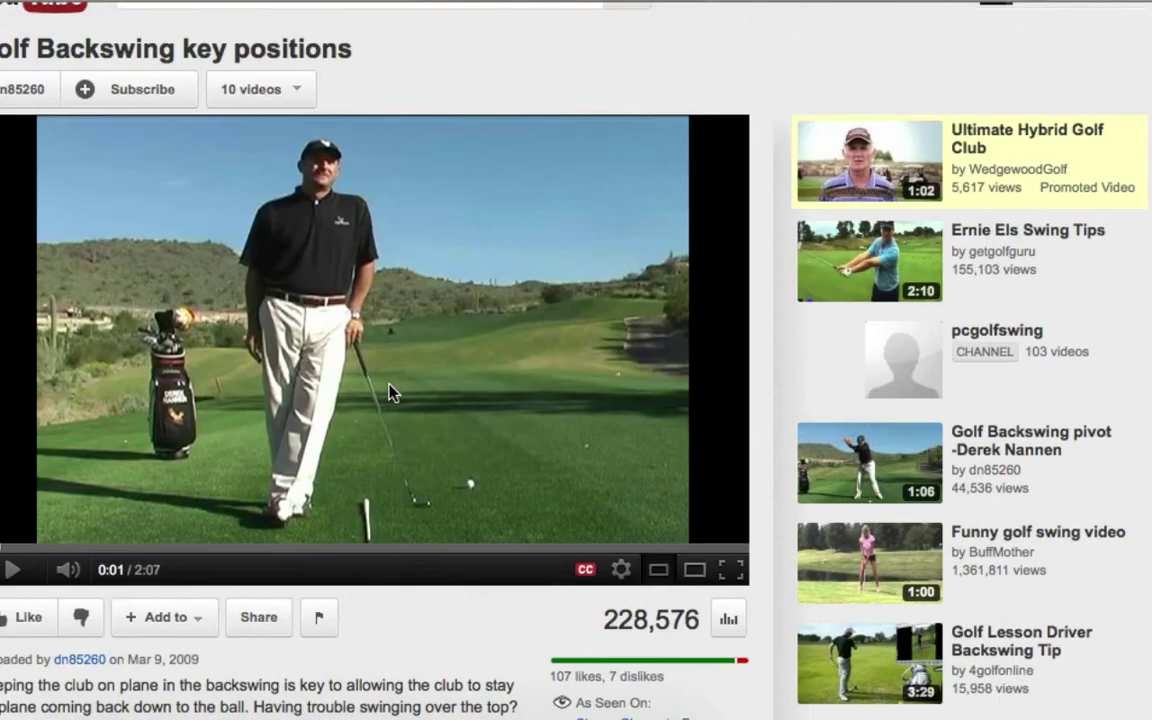
scroll(390, 393, down, 5)
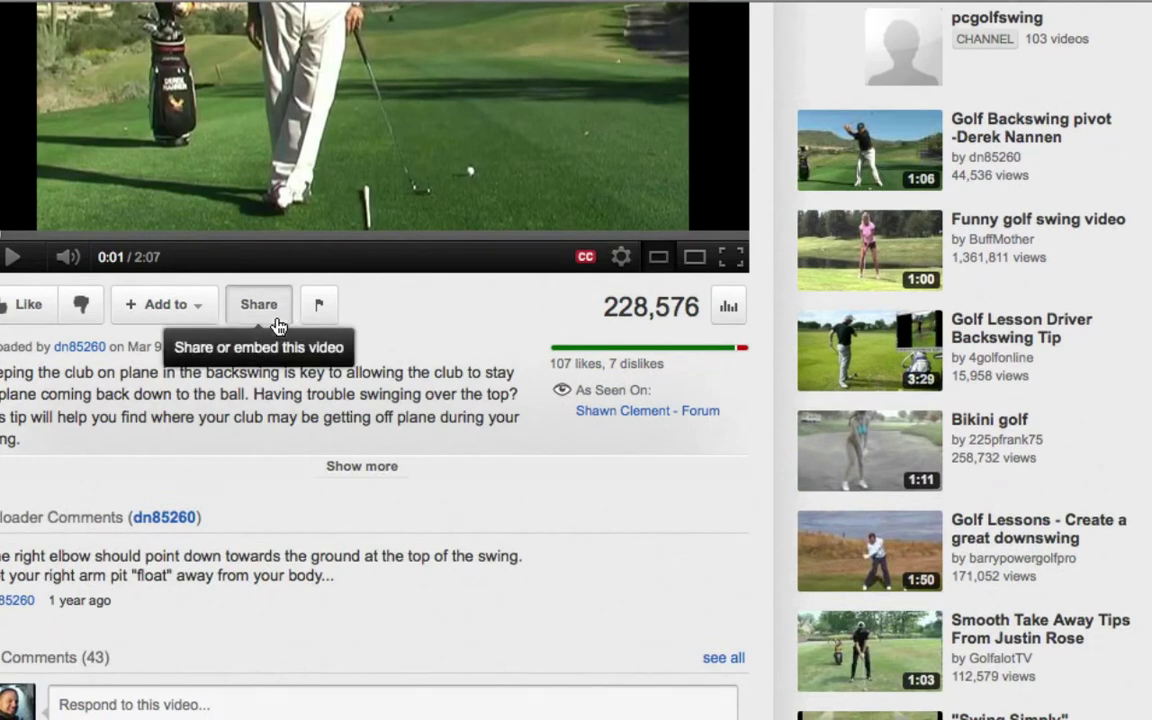
click(278, 320)
click(409, 388)
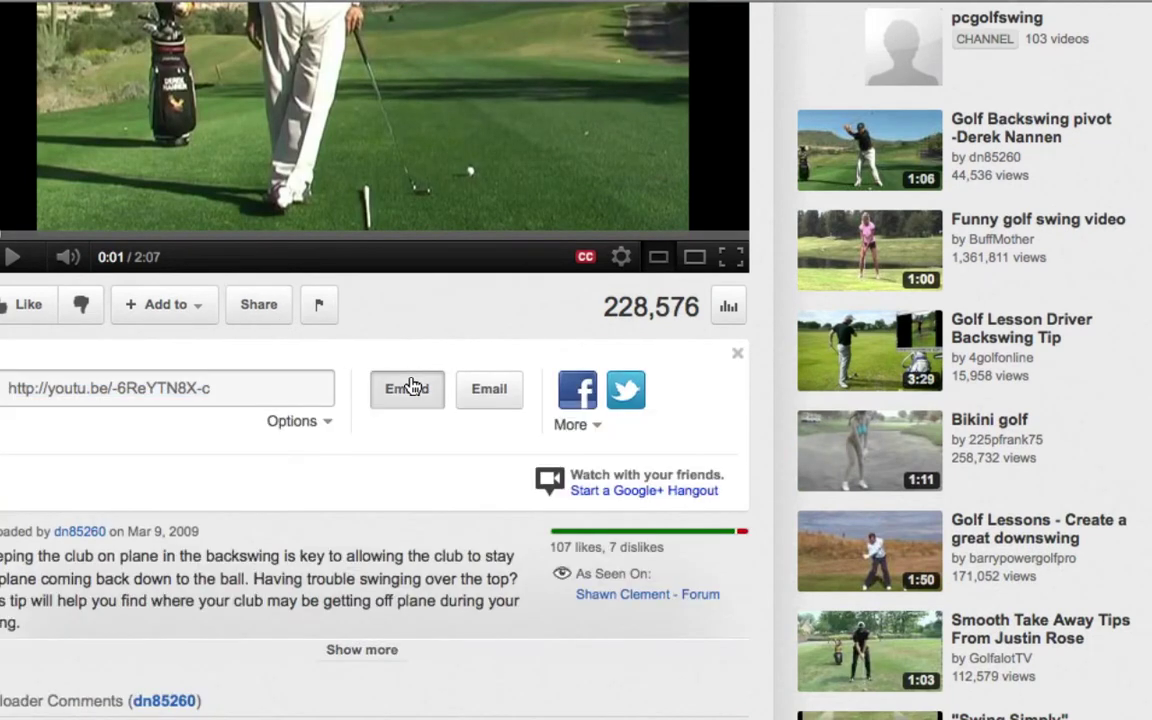
Set the old-style embed width to 570 and copy the resulting embed code.
scroll(410, 340, down, 3)
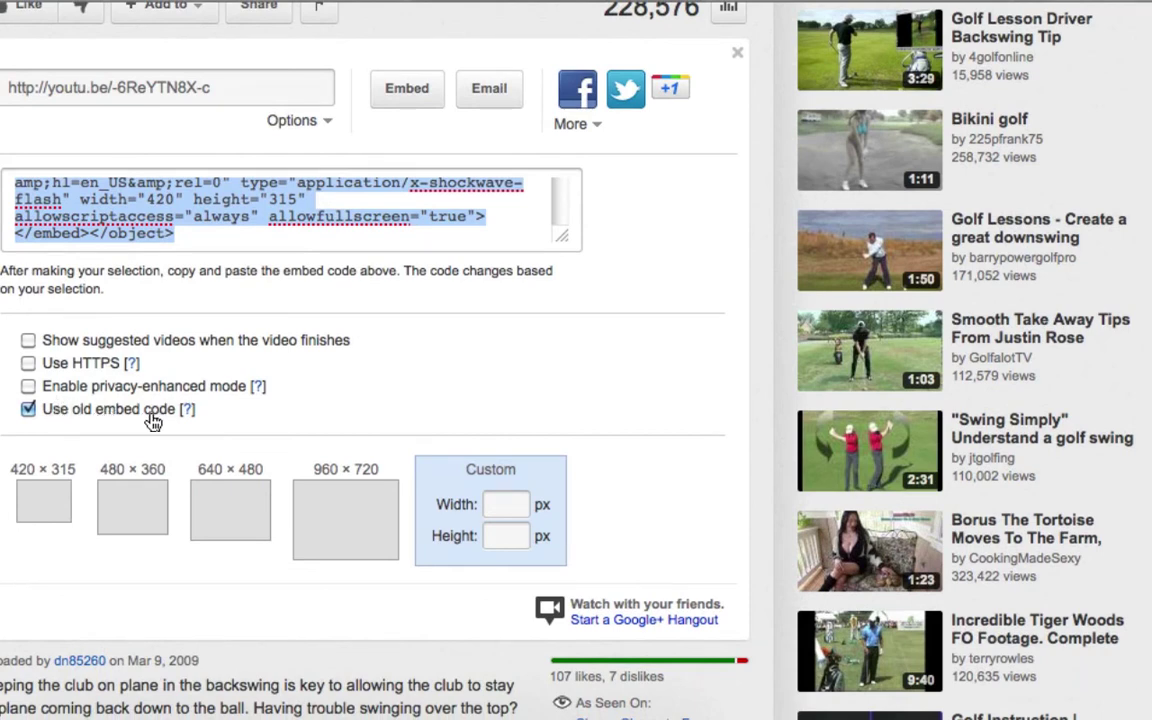
scroll(447, 347, down, 1)
click(503, 467)
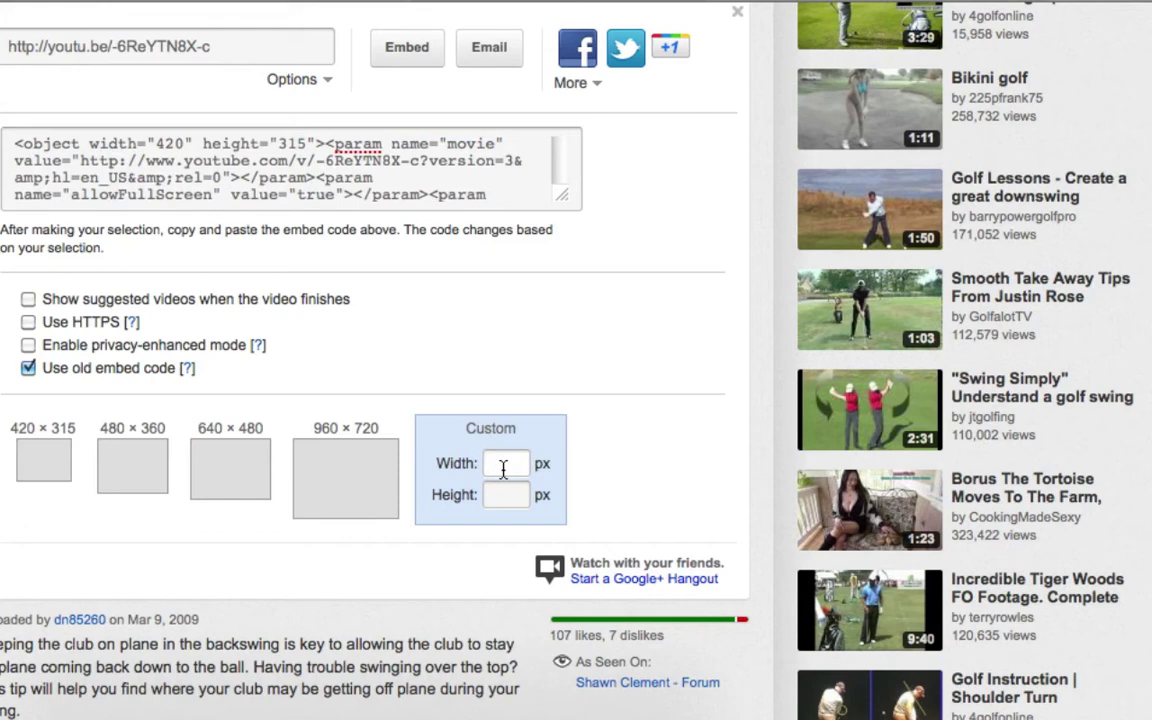
text(570)
click(421, 168)
key(super+c)
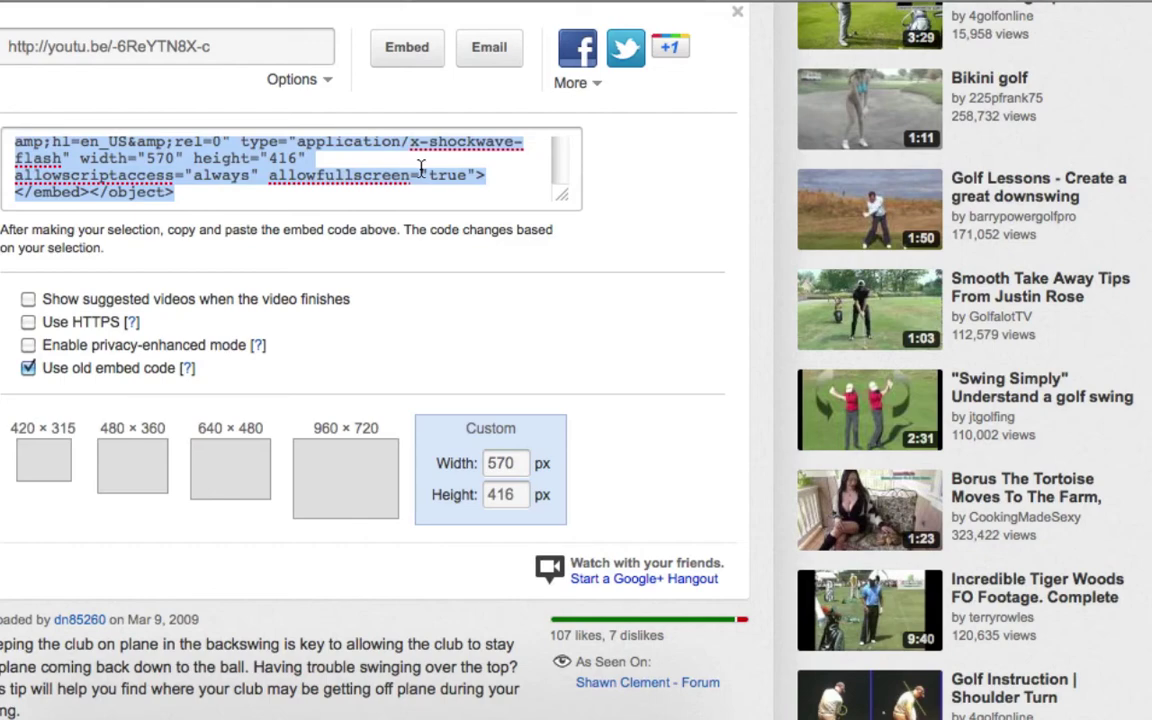
key(super+Tab)
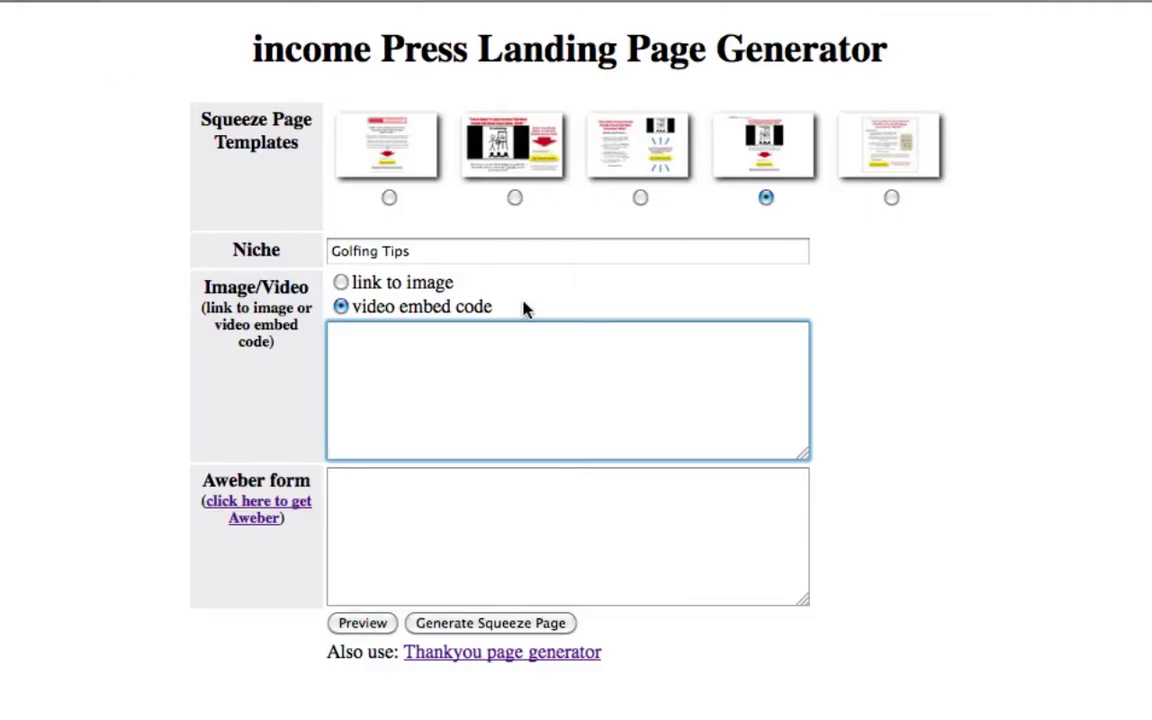
Paste the YouTube embed code into the video box and test-play the golf backswing video in the preview.
key(super+v)
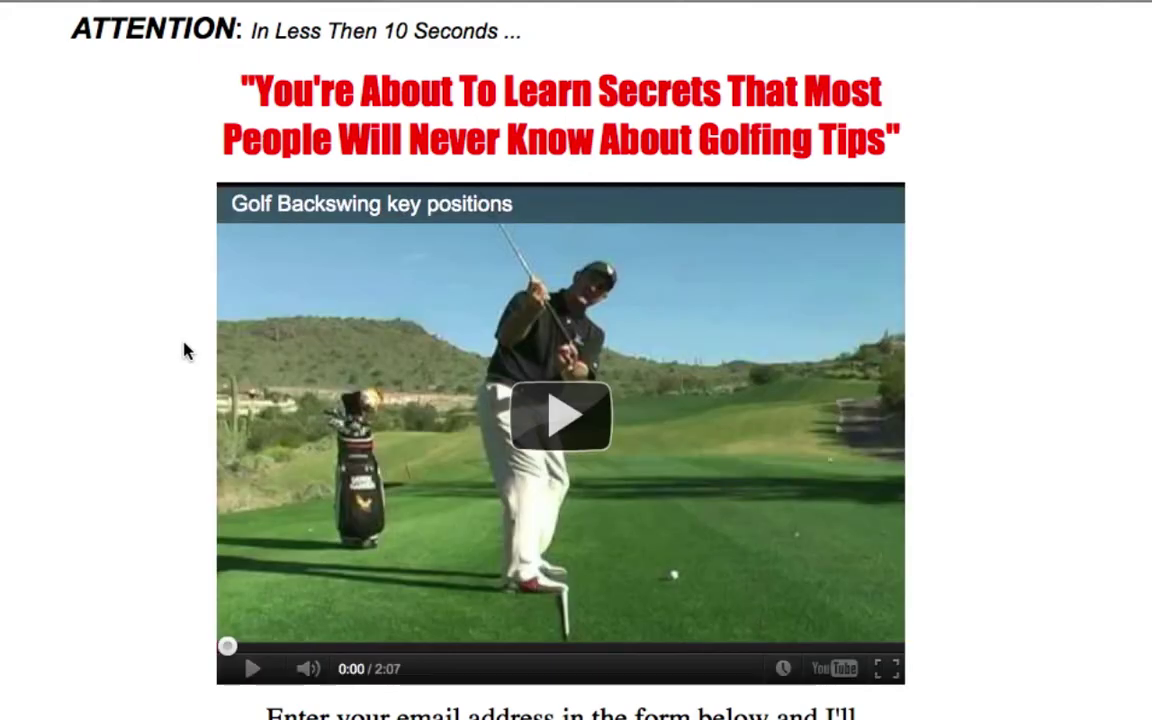
scroll(184, 349, down, 3)
click(569, 269)
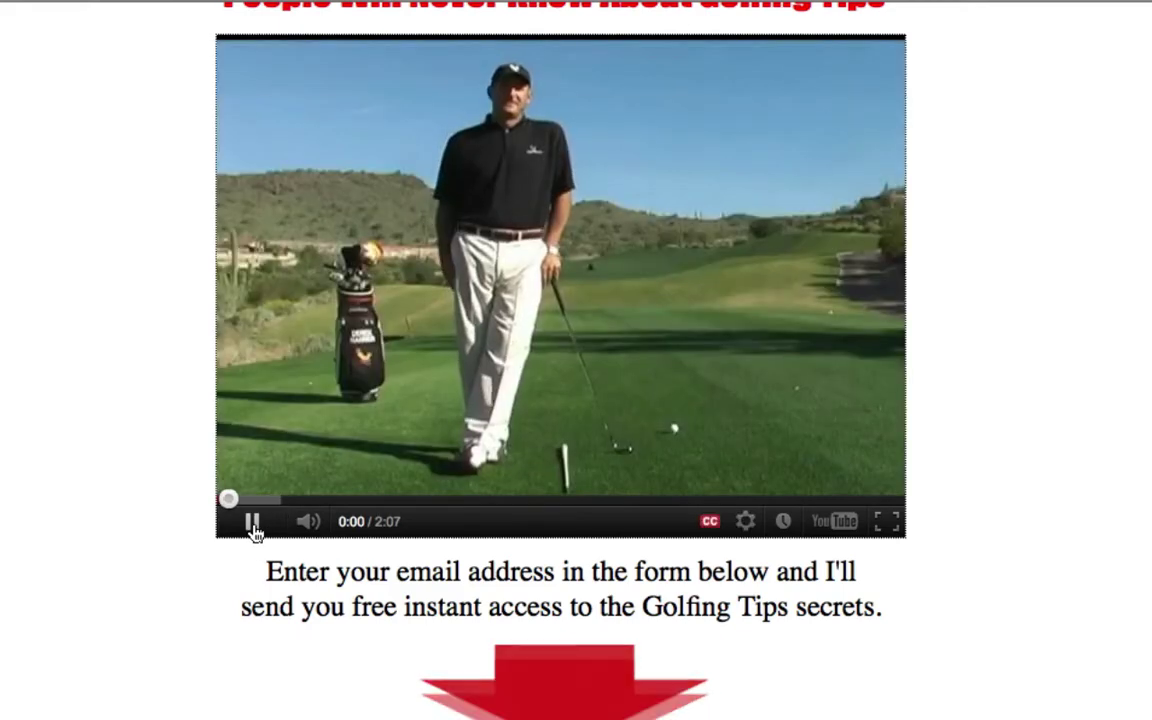
click(254, 530)
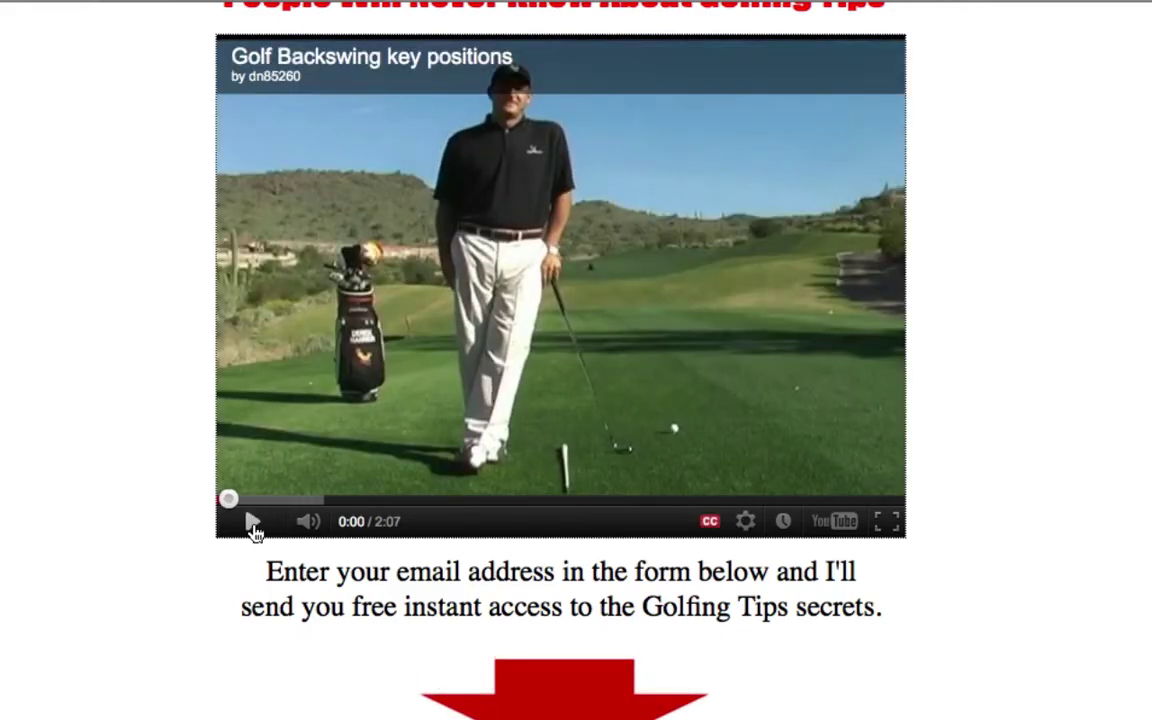
scroll(508, 390, down, 3)
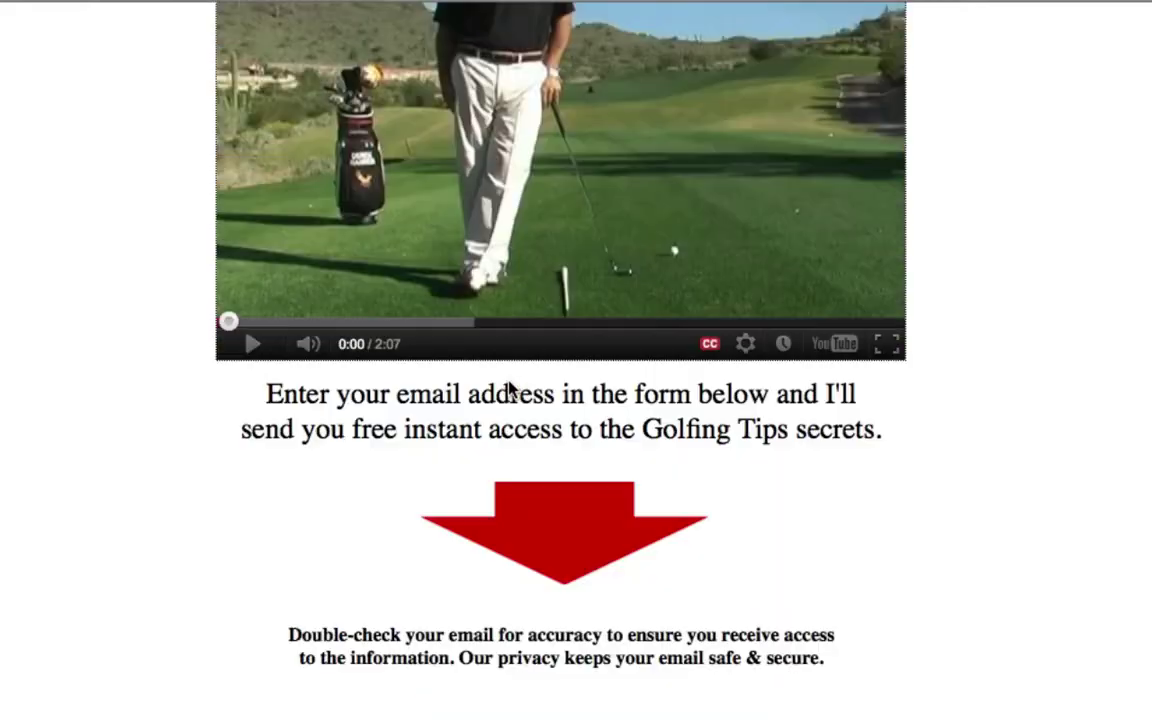
scroll(537, 517, up, 3)
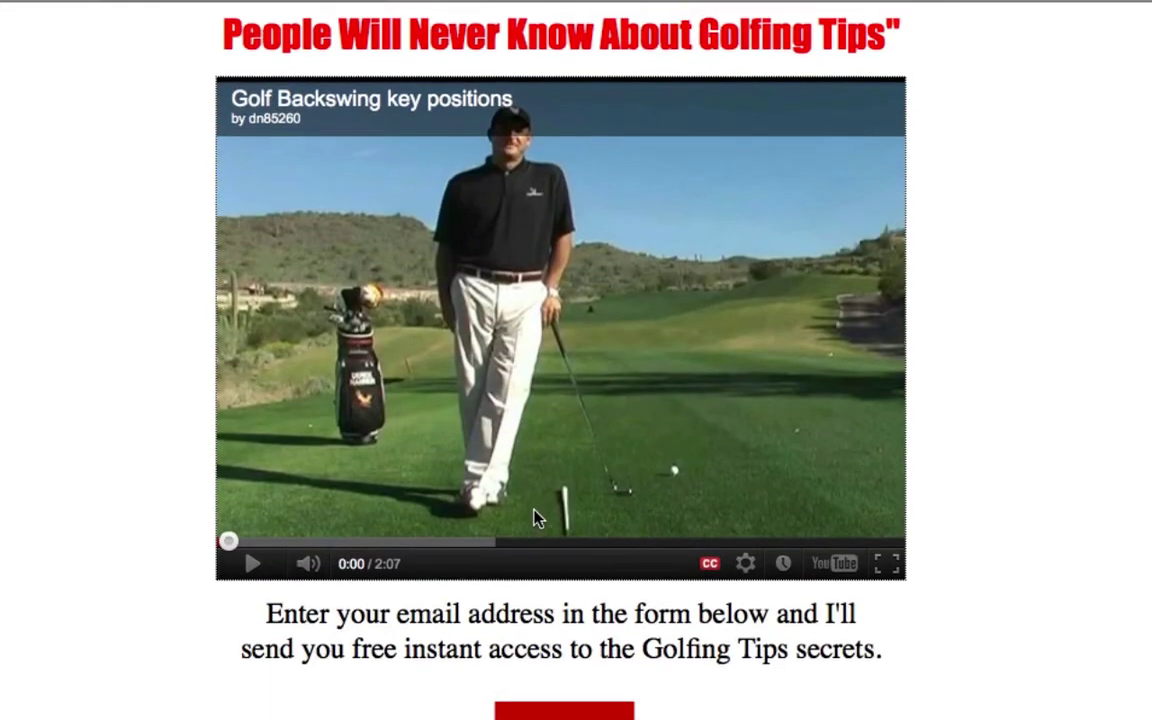
scroll(537, 517, up, 2)
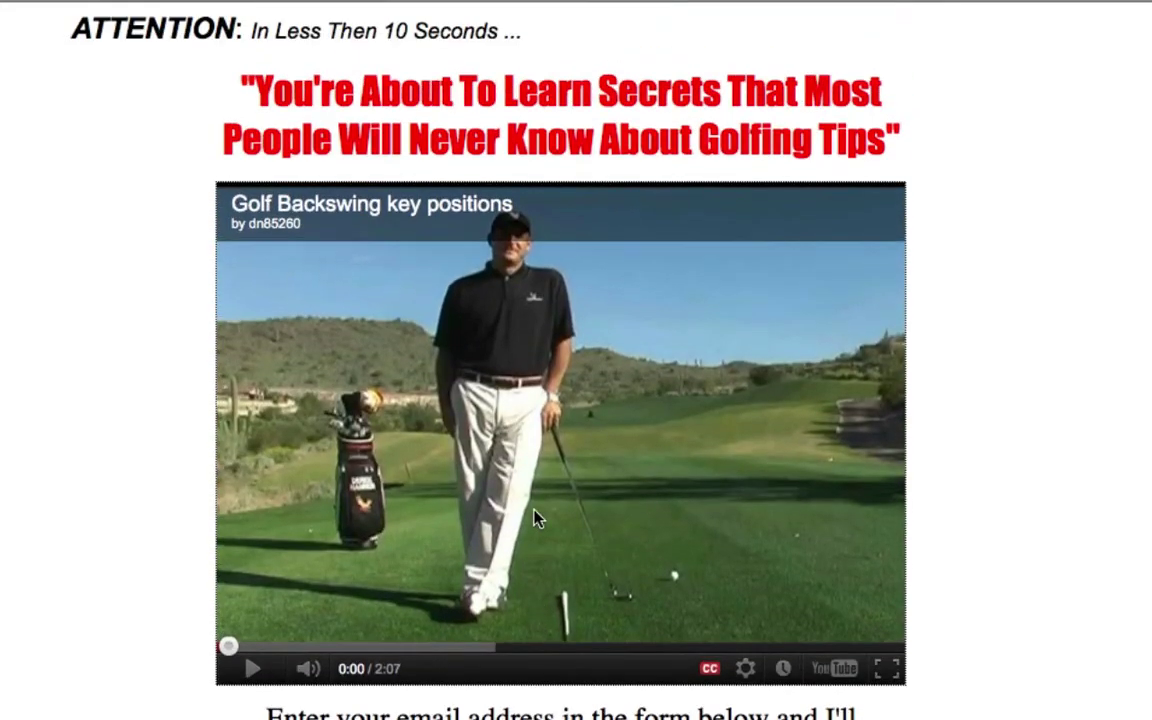
Focus the generator's Aweber form box and bring up AWeber's Web Form Generator.
click(377, 3)
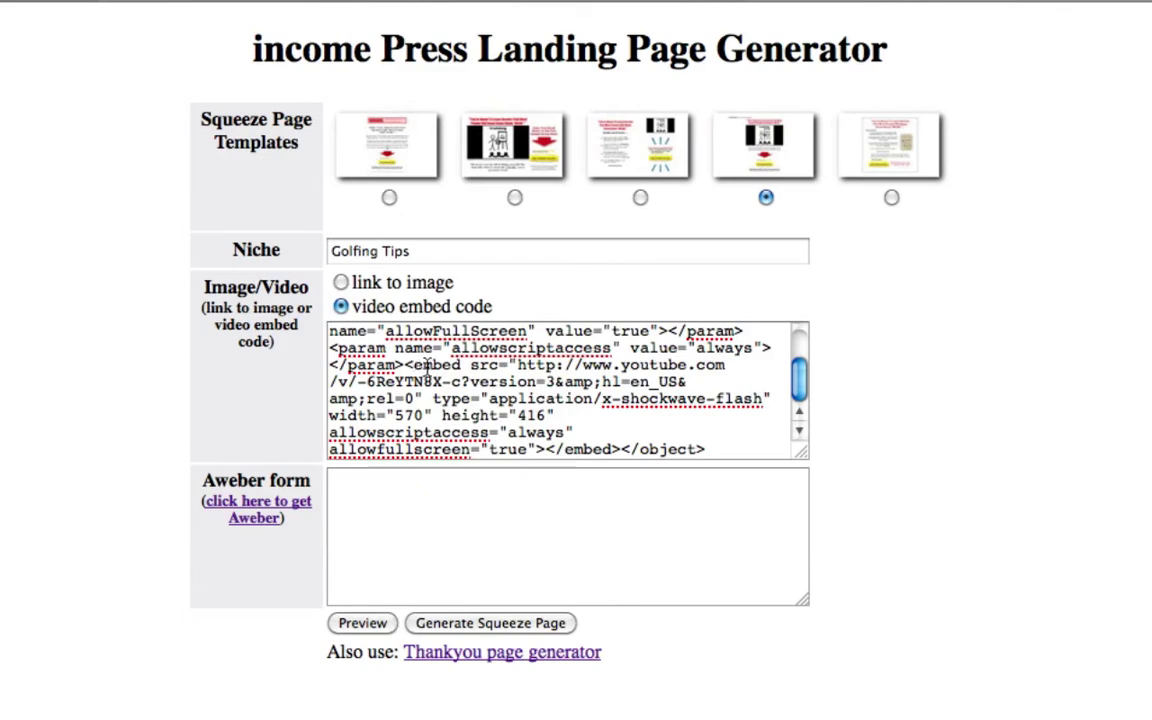
click(398, 516)
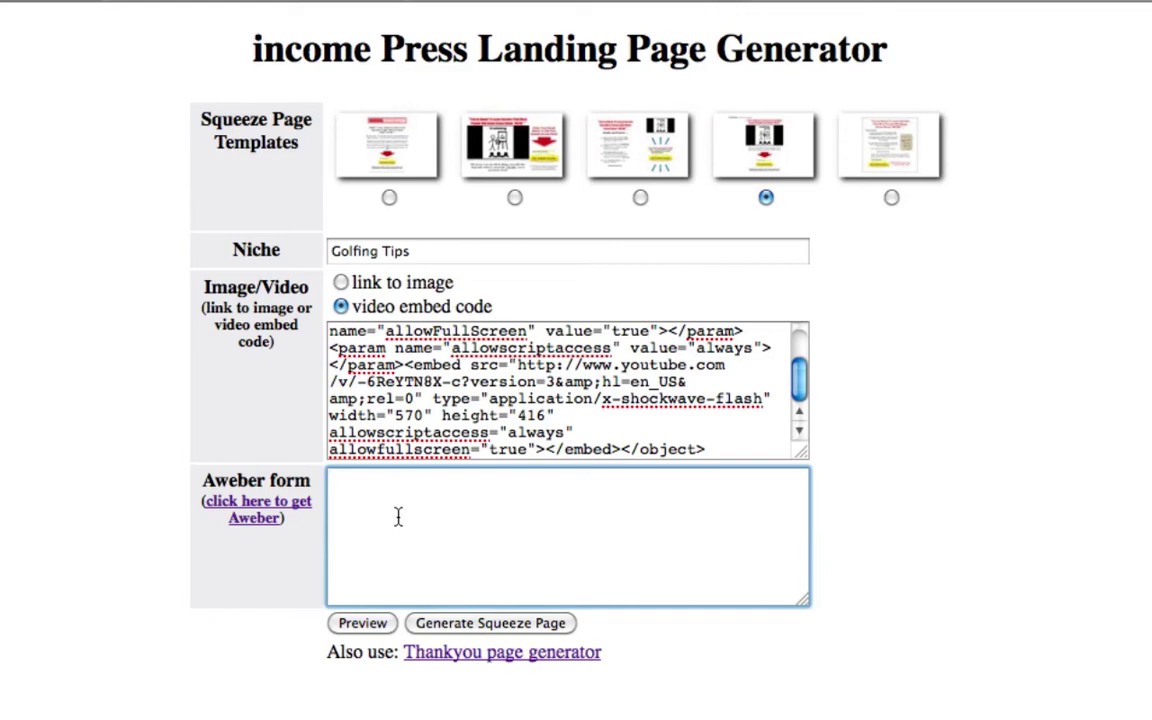
click(537, 3)
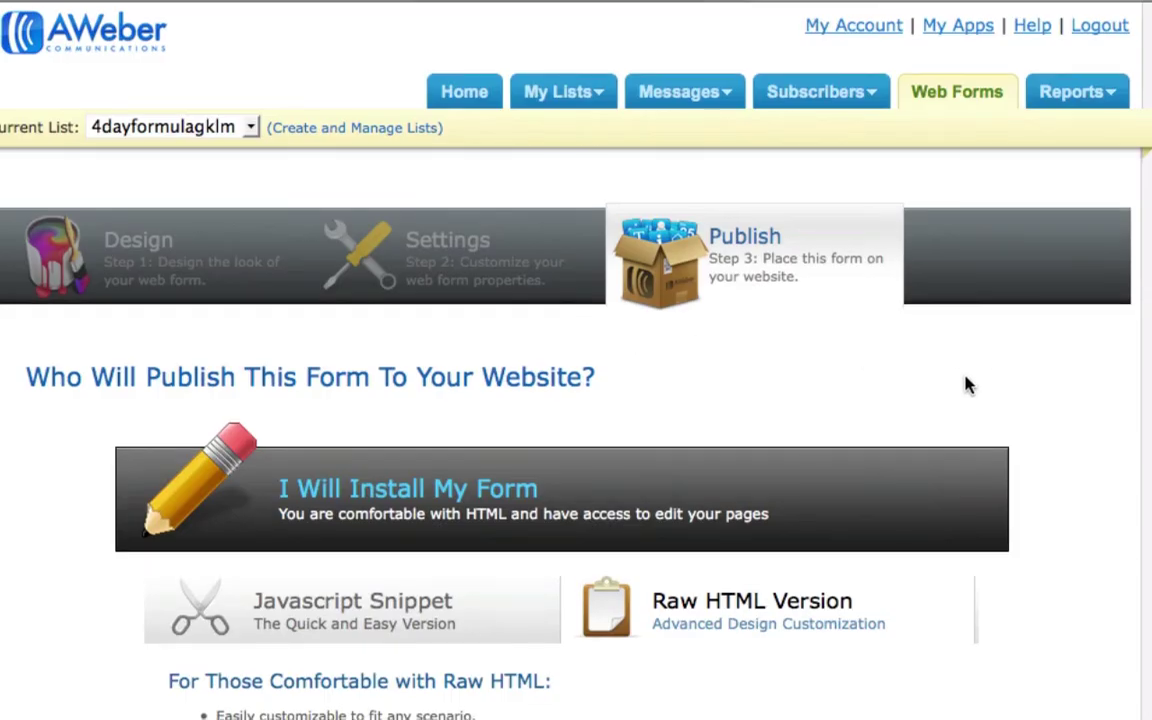
On the Publish step, compare the JavaScript snippet with the Raw HTML version and settle on Raw HTML.
scroll(967, 383, down, 5)
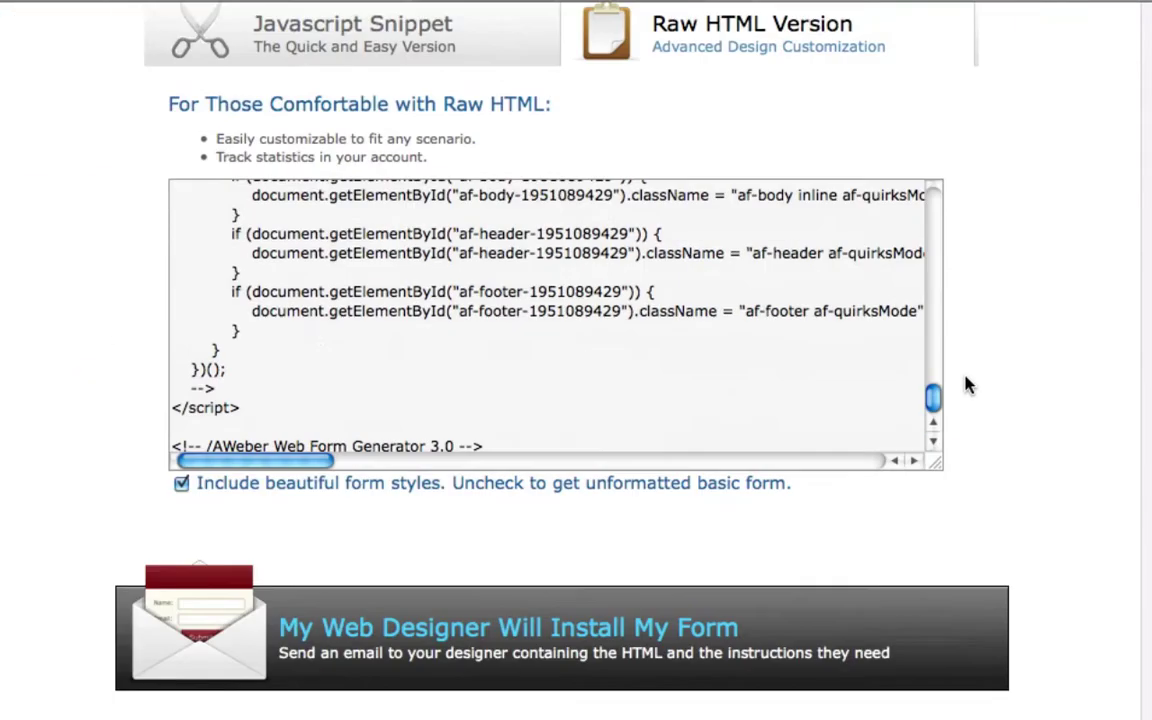
scroll(967, 386, up, 6)
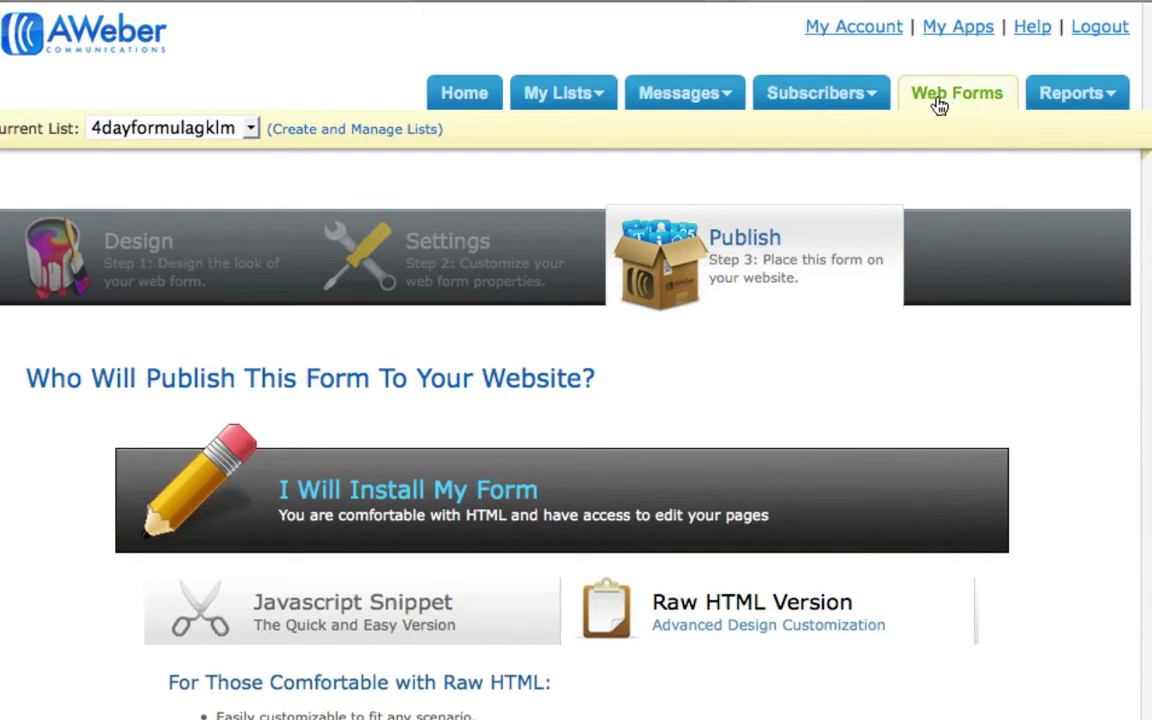
scroll(810, 297, down, 3)
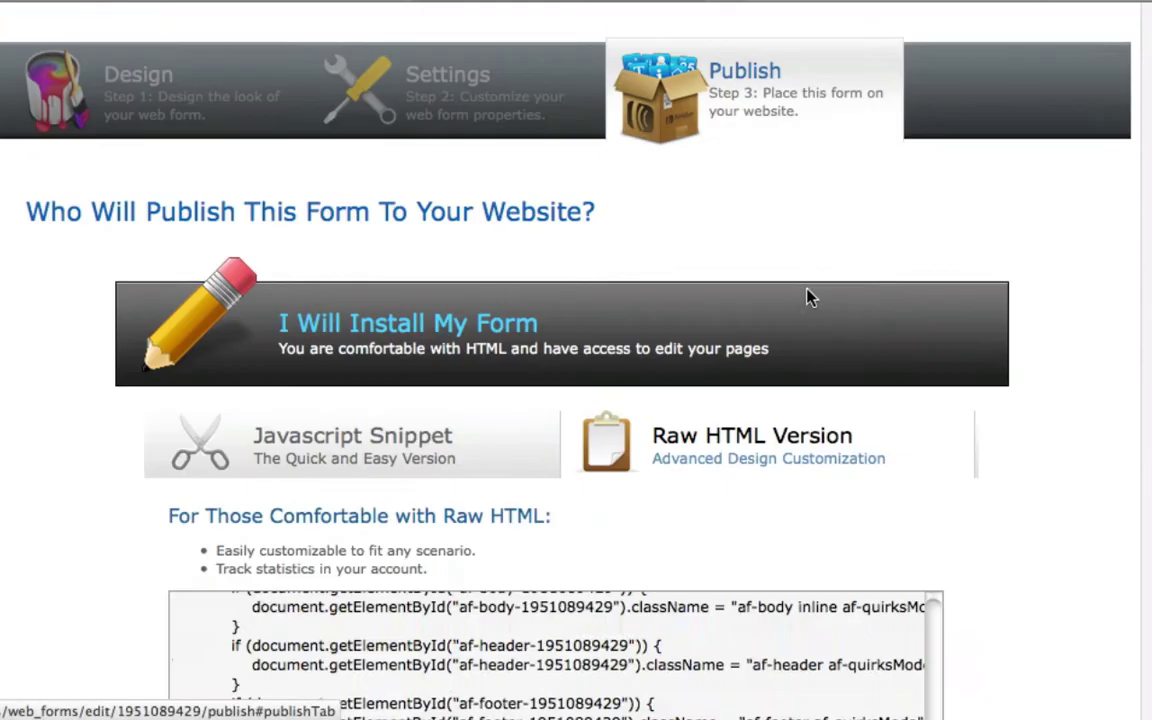
scroll(810, 297, down, 5)
scroll(463, 193, up, 3)
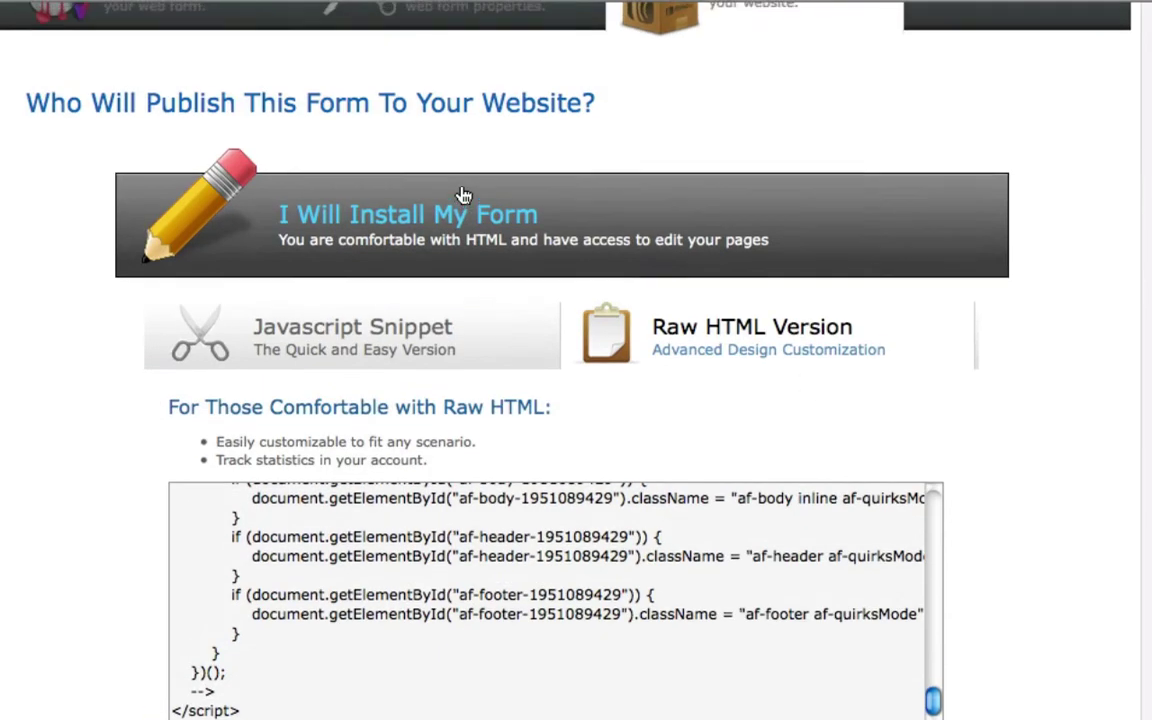
scroll(463, 193, up, 2)
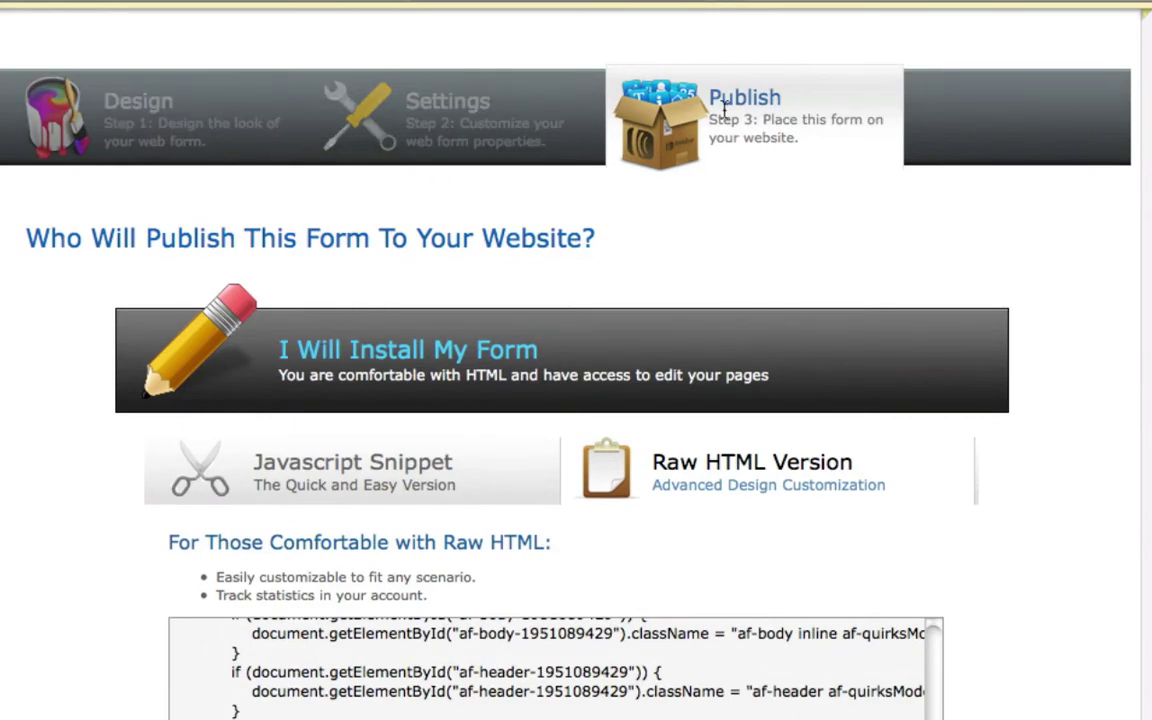
scroll(651, 278, down, 5)
scroll(651, 278, up, 2)
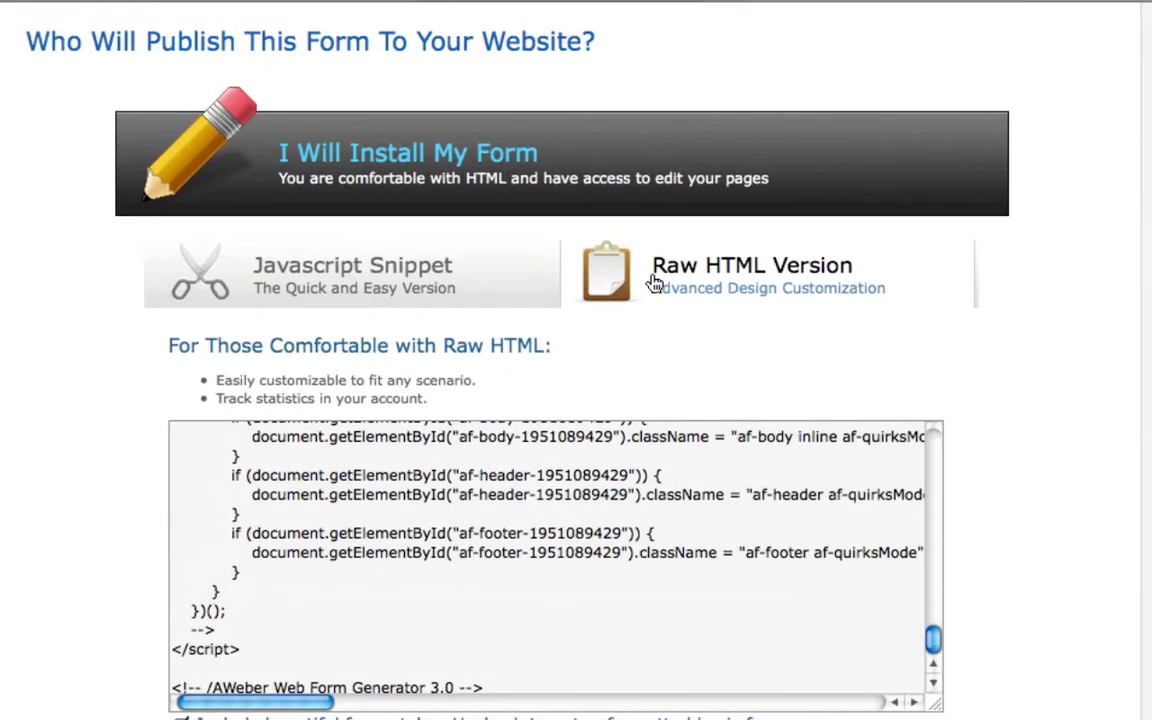
click(469, 279)
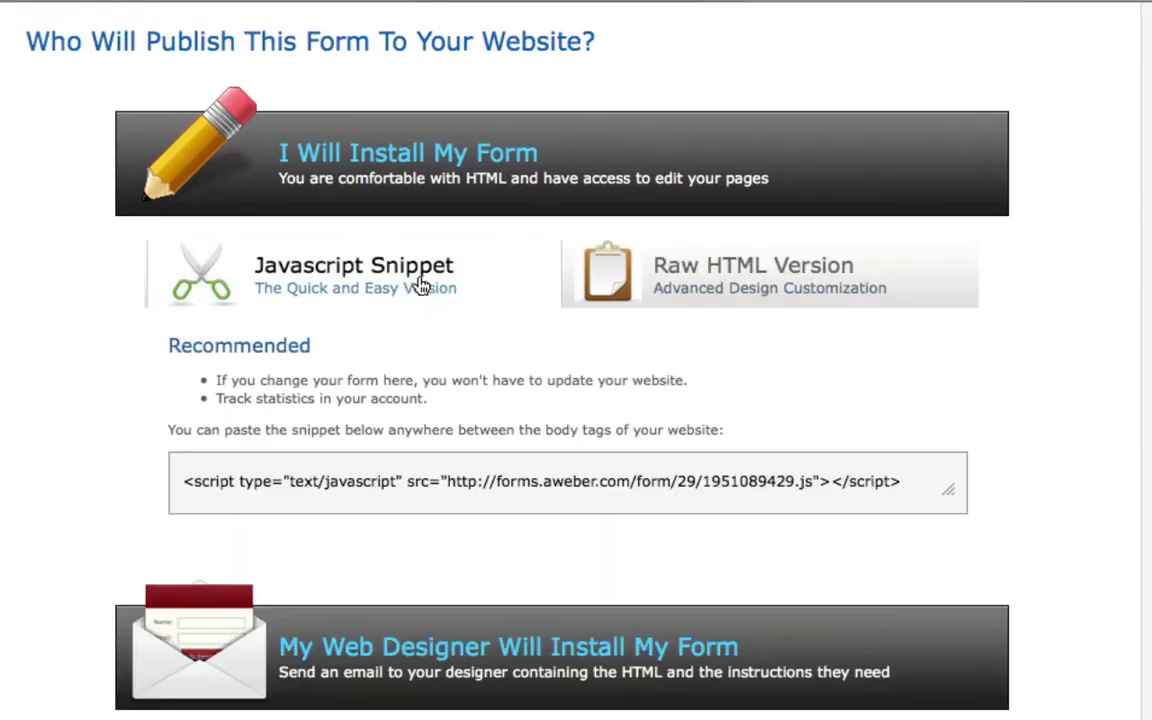
click(725, 287)
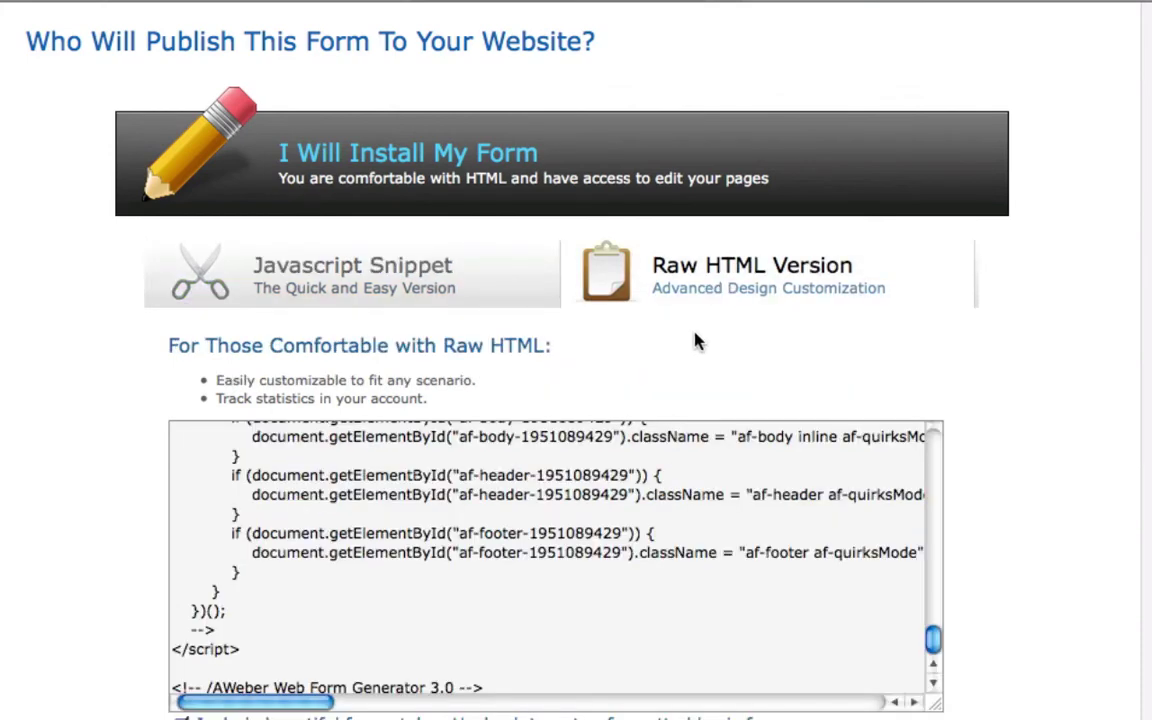
Select all the raw HTML form code in the code box for copying.
scroll(624, 295, down, 1)
click(655, 415)
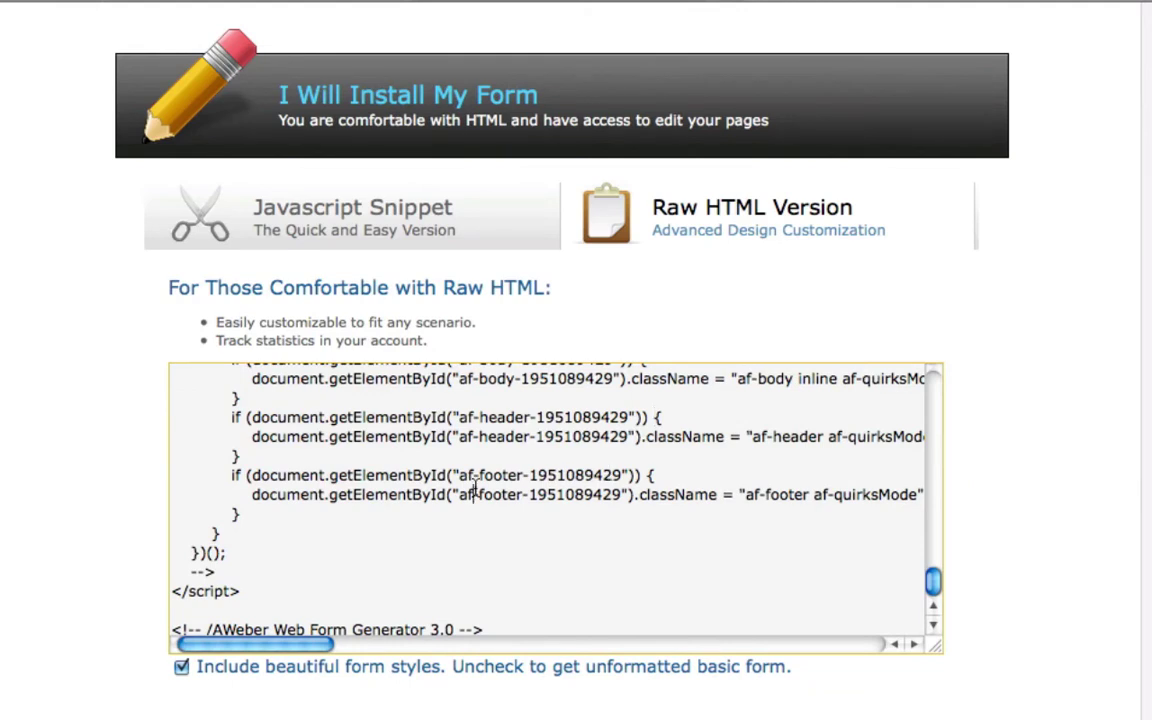
key(super+a)
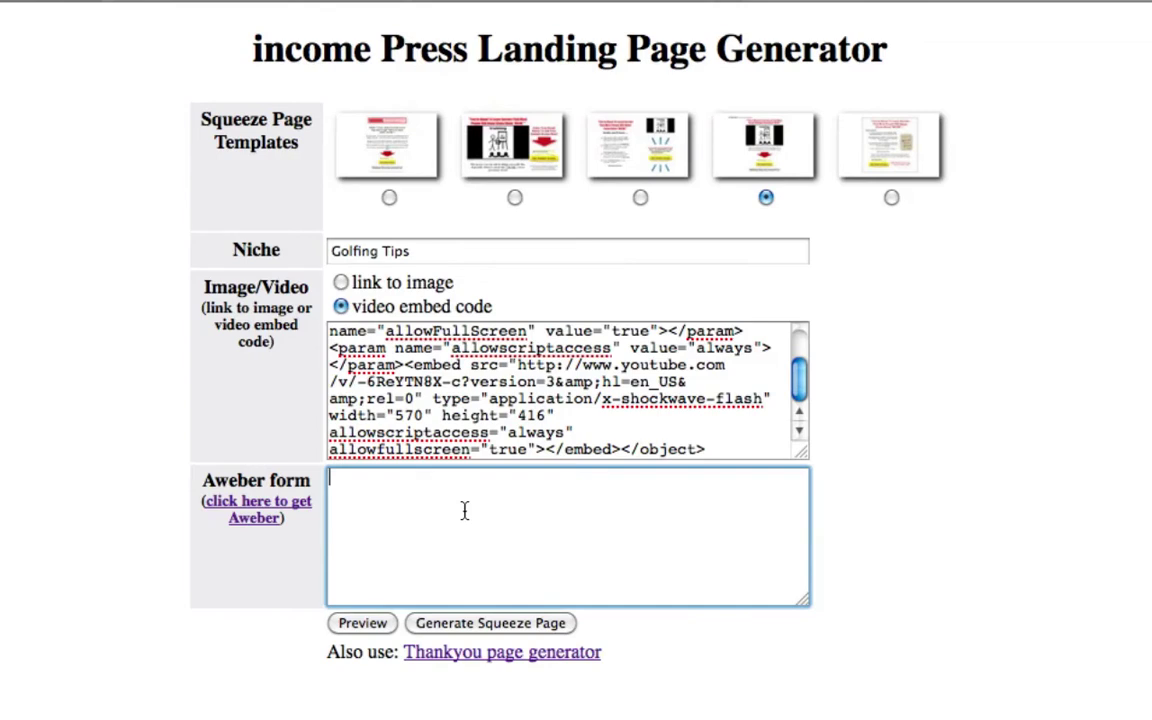
Paste the AWeber code into the Aweber form box and preview the page, checking the Golfing Tips headline.
key(super+v)
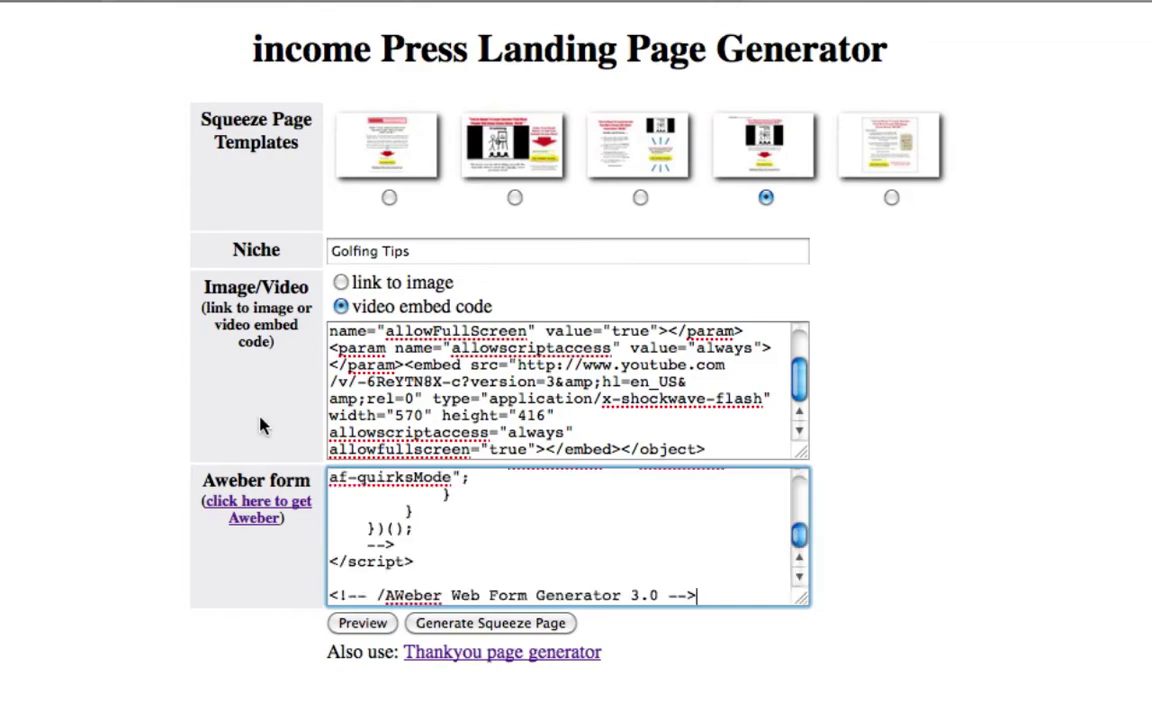
click(362, 627)
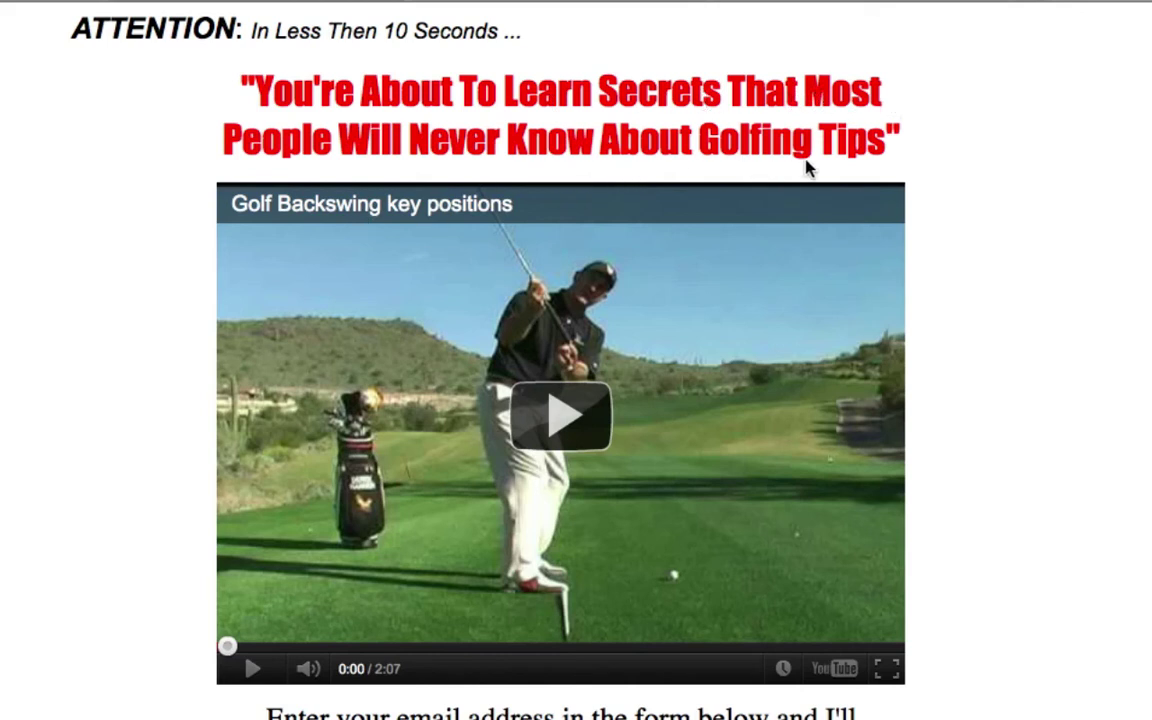
scroll(888, 146, down, 1)
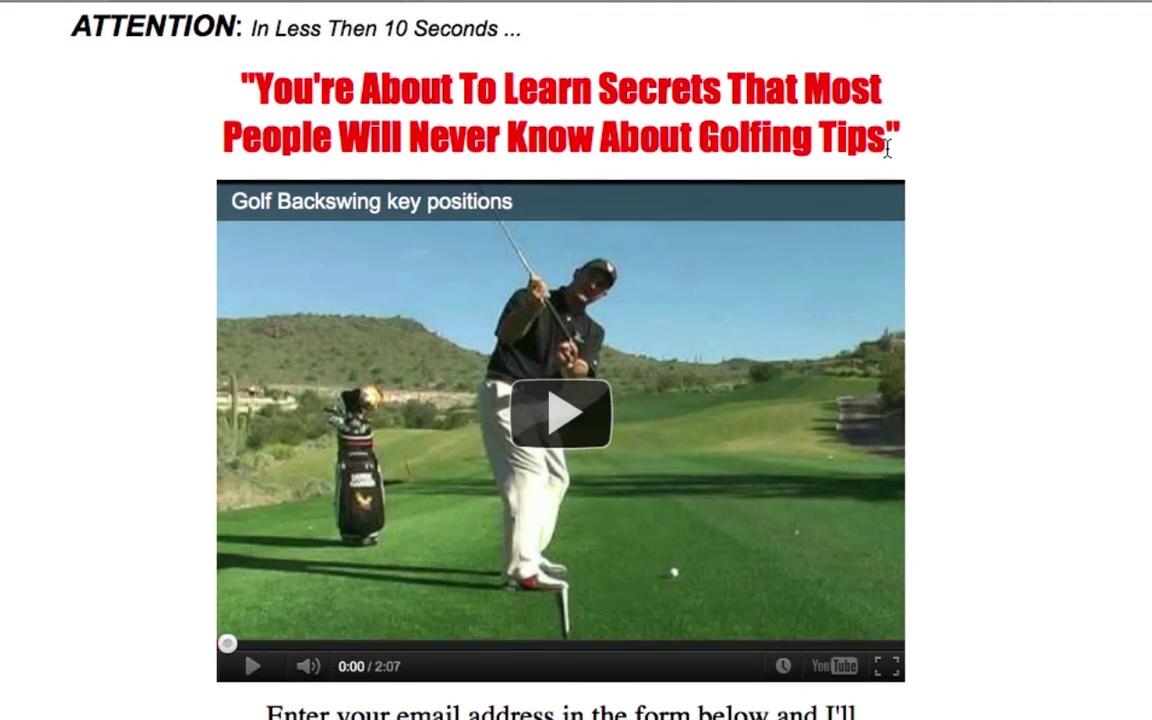
drag(886, 146, 703, 147)
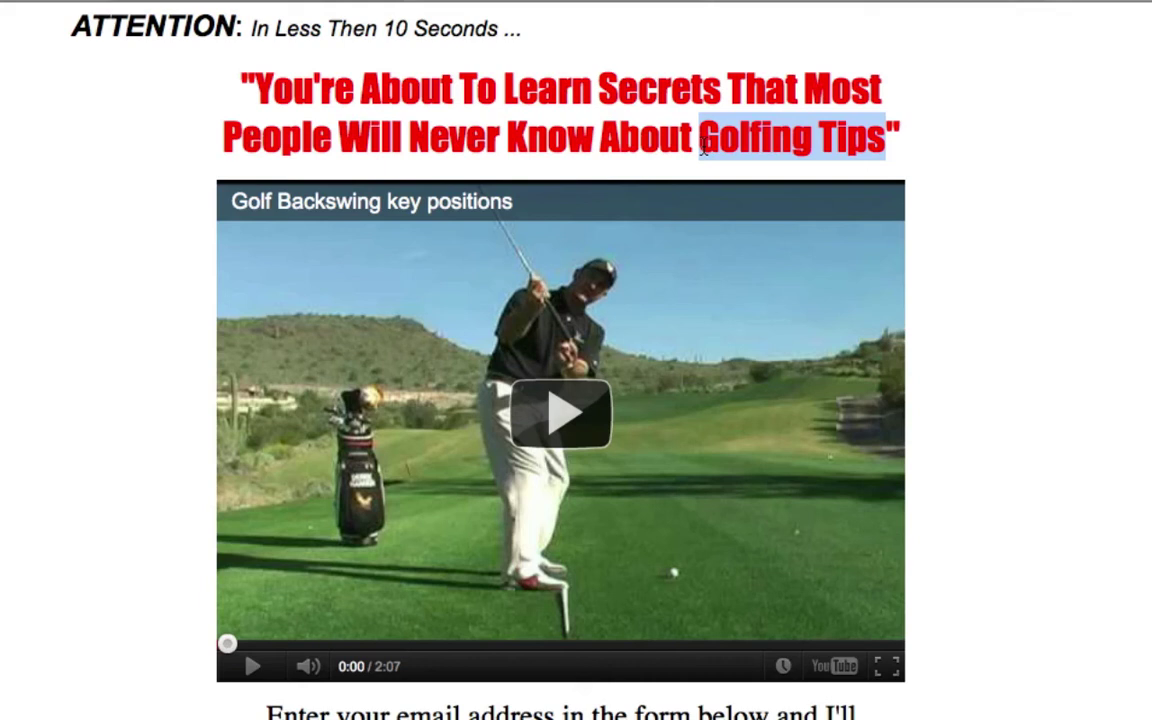
click(694, 143)
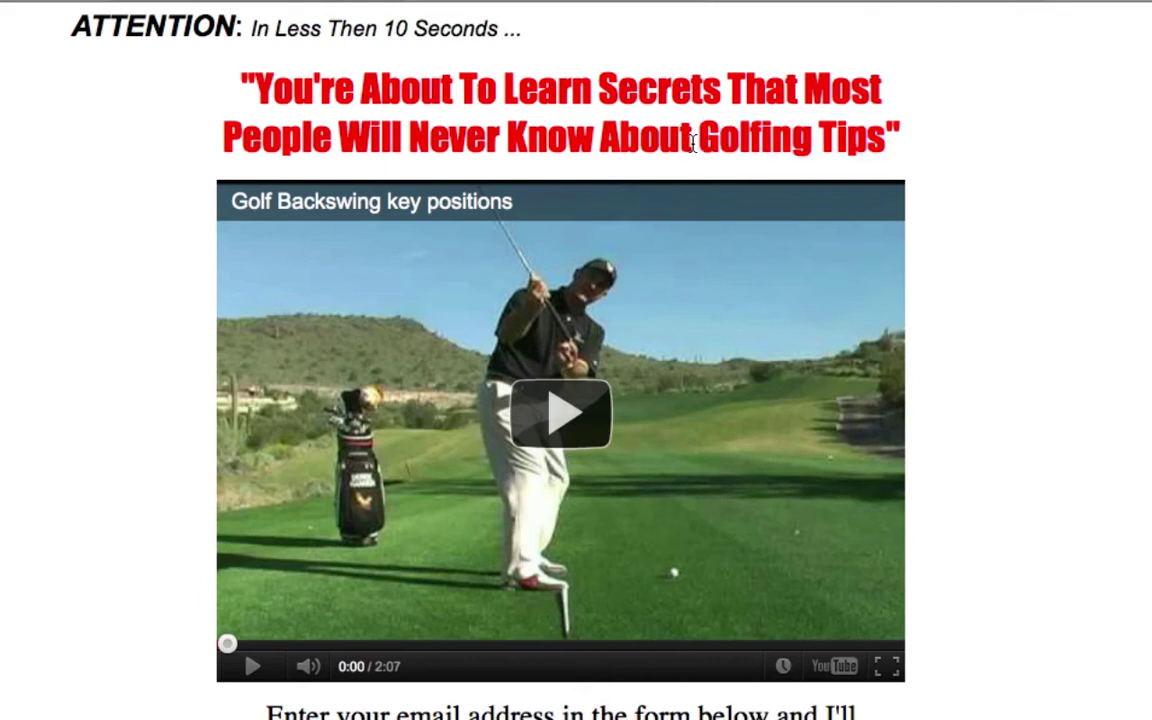
drag(694, 143, 258, 93)
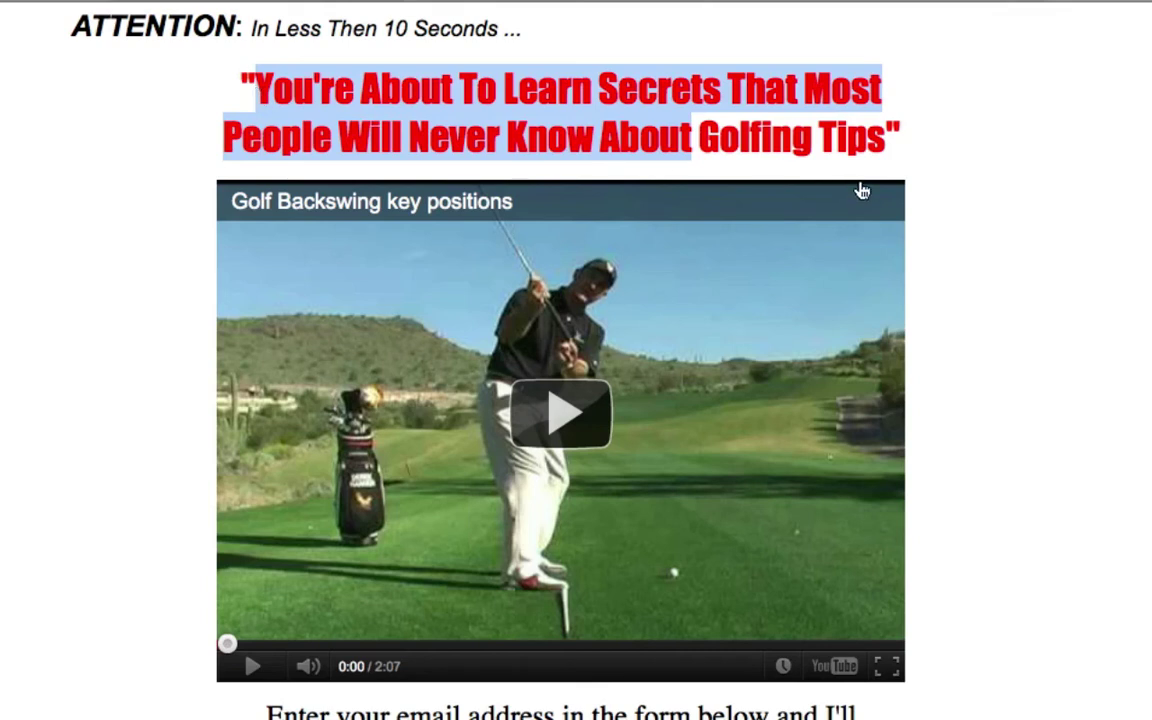
click(949, 190)
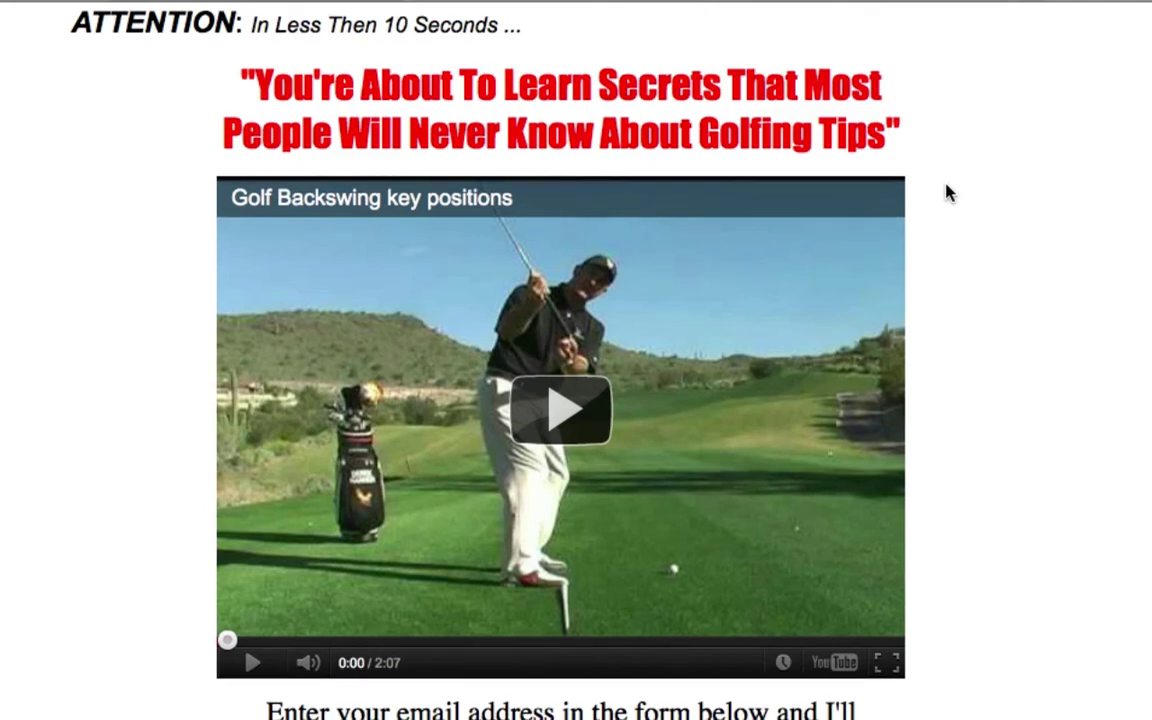
Scroll to the AWeber email sign-up form and try its email field.
scroll(949, 192, down, 5)
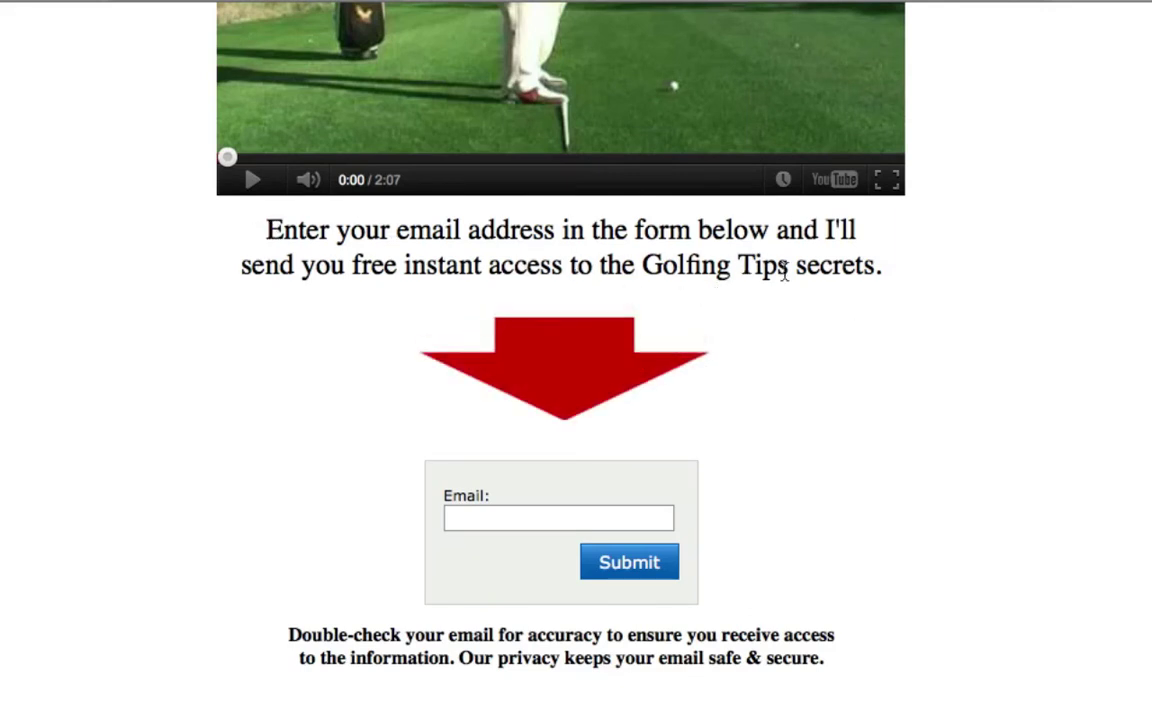
click(560, 513)
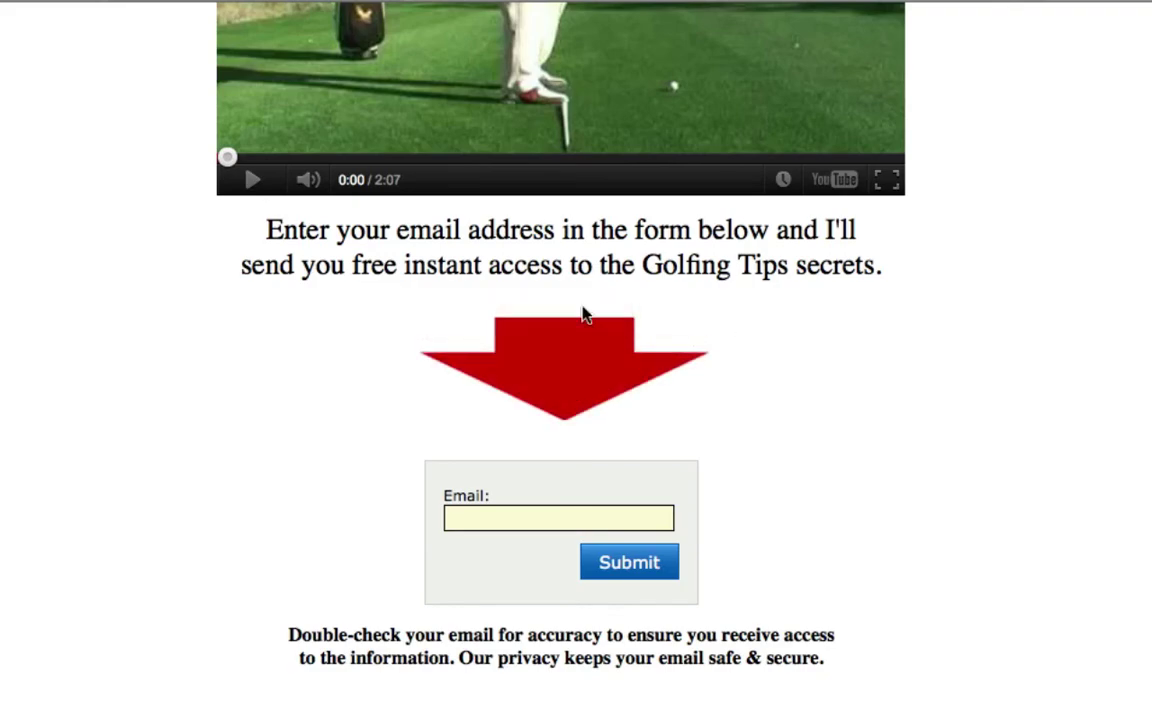
scroll(160, 177, up, 5)
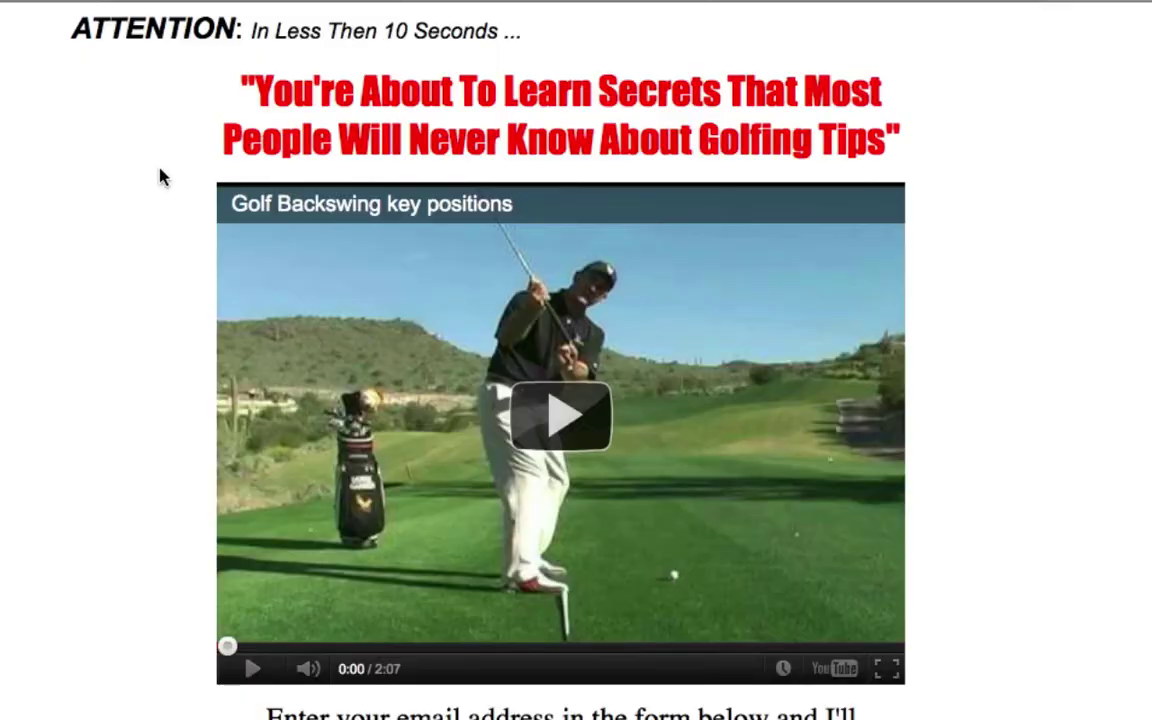
Go back from the preview to the generator form holding the video and AWeber codes.
click(4, 3)
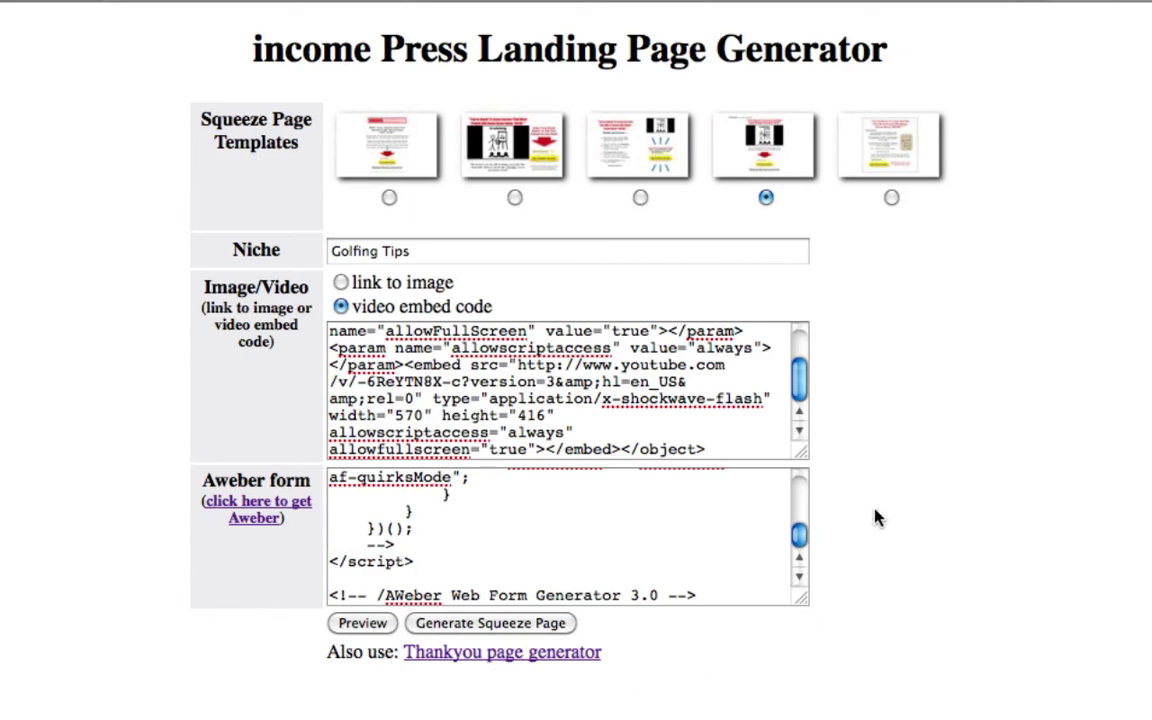
Generate the Golfing Tips squeeze page and bring up the newpage.html download.
click(478, 625)
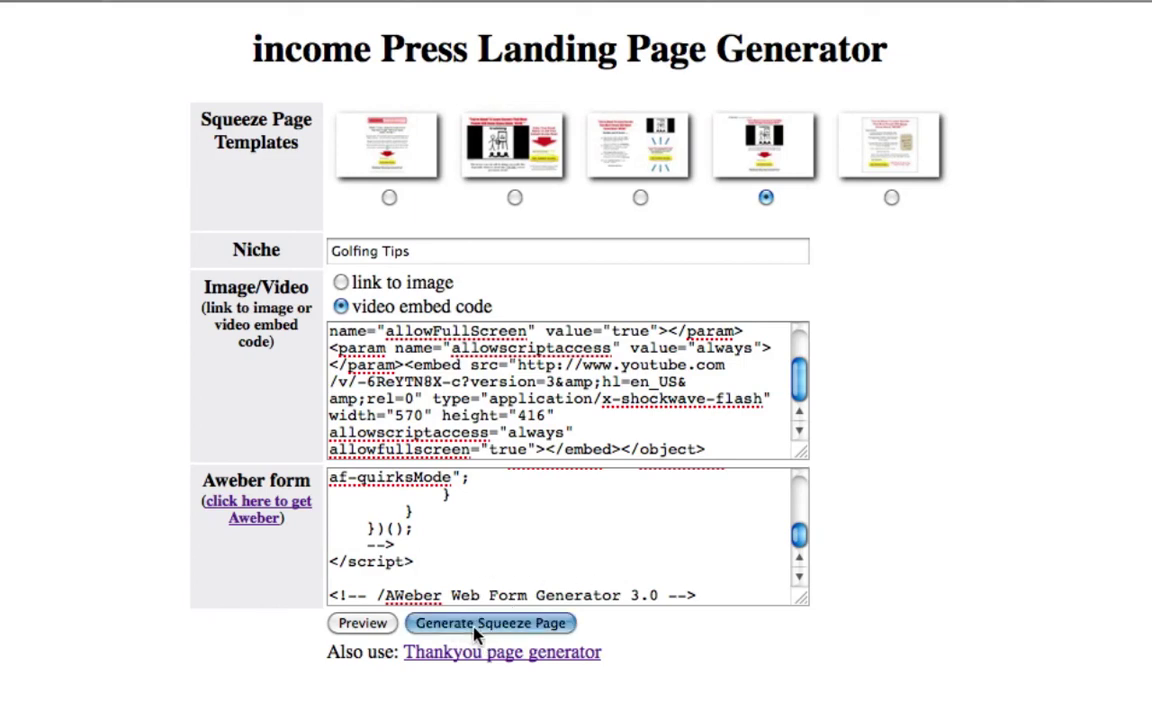